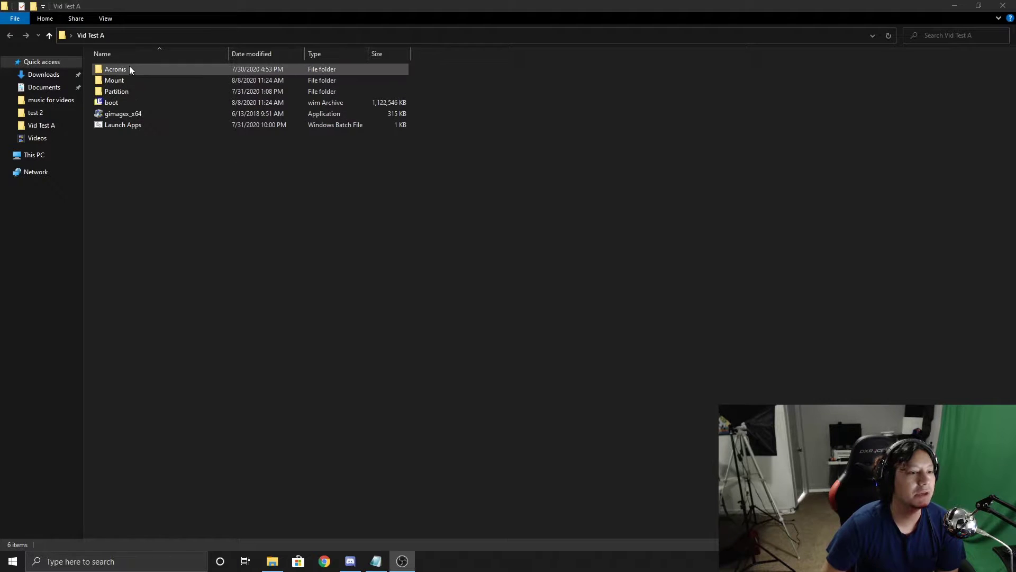
- Examine the program files in the Acronis folder's TrueImageHome subfolder, then return to Vid Test A
{"action": "left_click", "coordinate": [143, 69]}
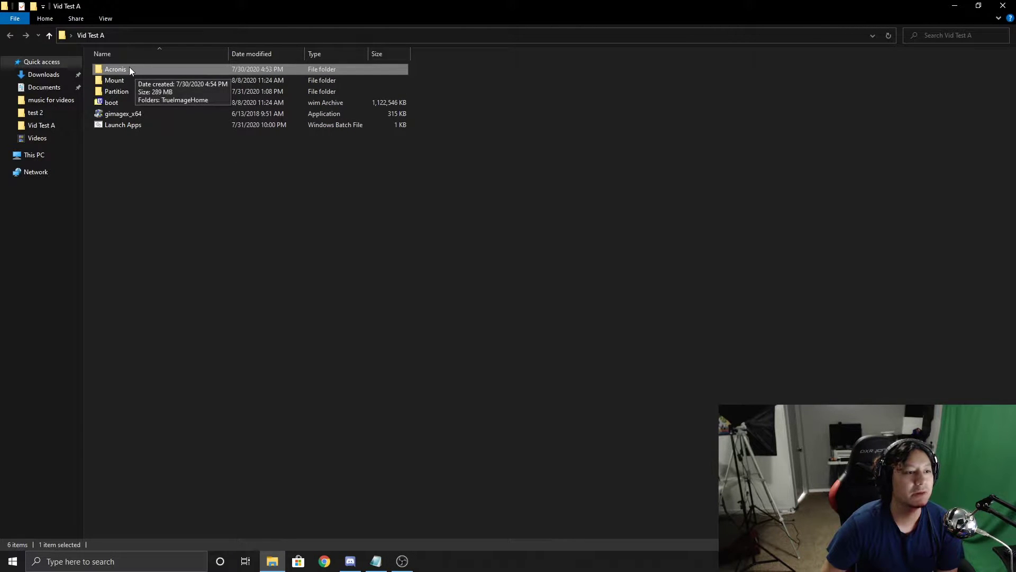
{"action": "double_click", "coordinate": [129, 67]}
{"action": "left_click", "coordinate": [11, 35]}
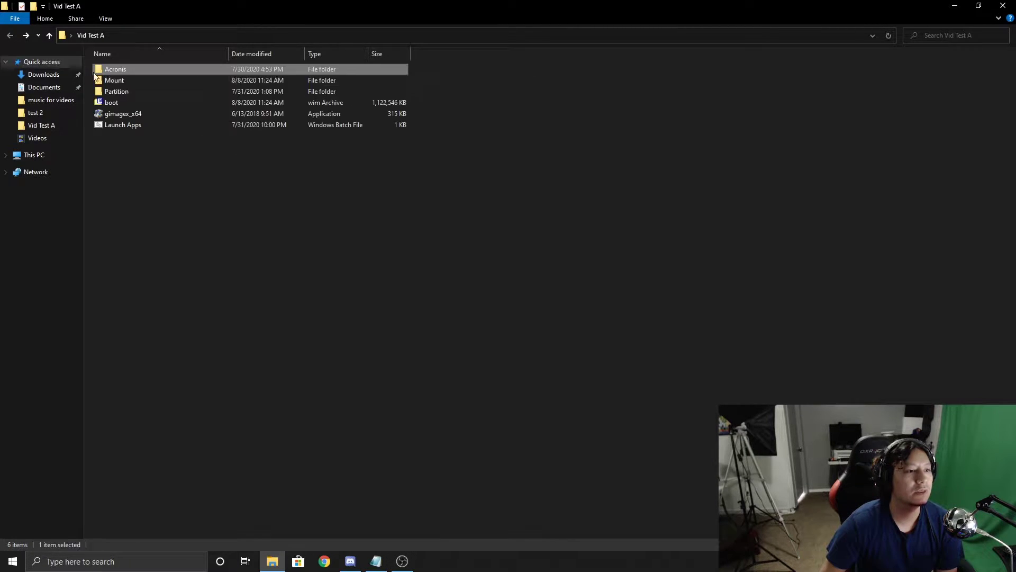
{"action": "double_click", "coordinate": [122, 71]}
{"action": "double_click", "coordinate": [132, 70]}
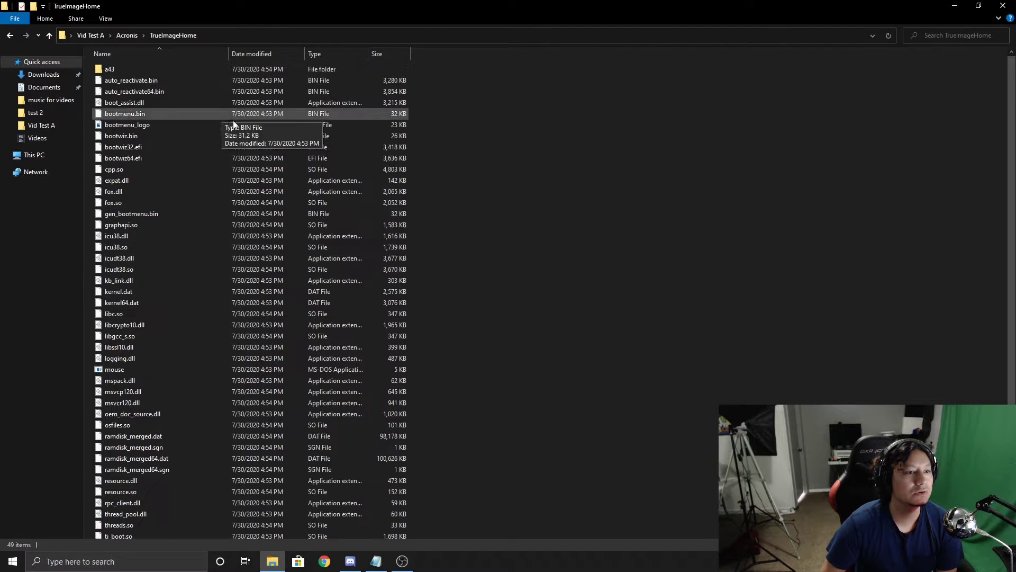
{"action": "scroll", "coordinate": [261, 274], "scroll_direction": "down", "scroll_amount": 2}
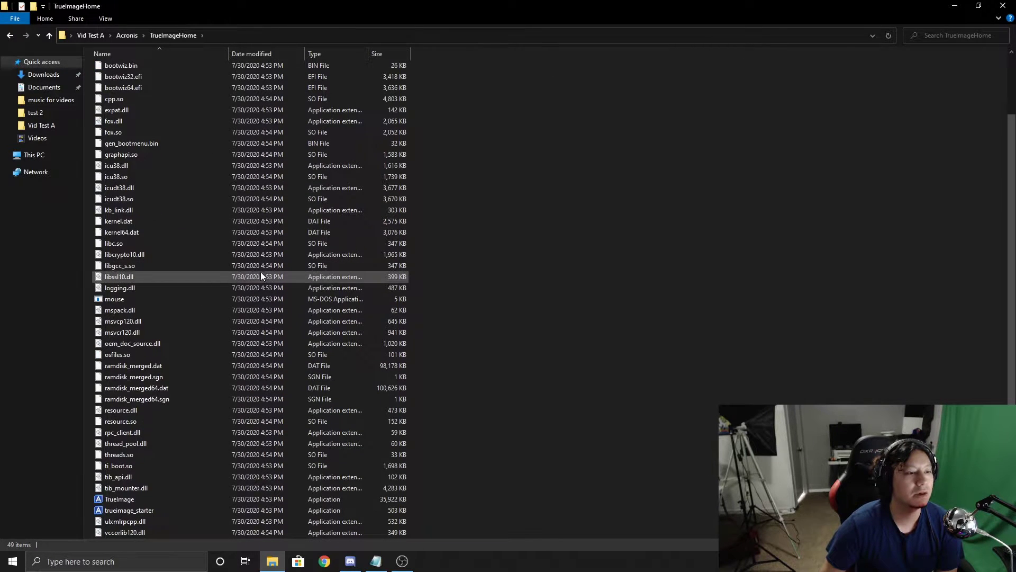
{"action": "left_click", "coordinate": [10, 35]}
{"action": "left_click", "coordinate": [10, 35]}
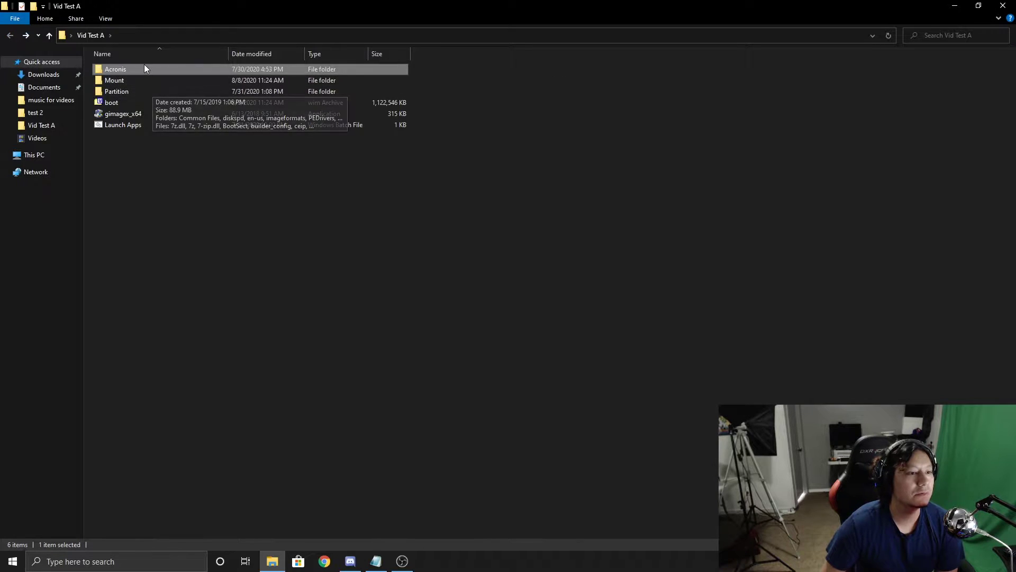
- Look through the contents of the Partition folder and return to the Vid Test A folder
{"action": "double_click", "coordinate": [133, 92]}
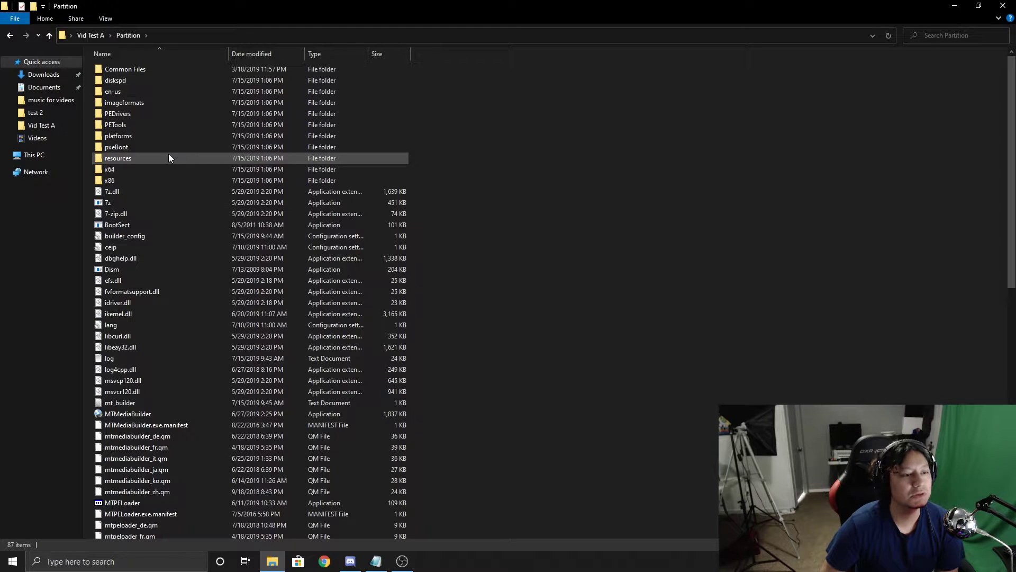
{"action": "scroll", "coordinate": [175, 161], "scroll_direction": "down", "scroll_amount": 9}
{"action": "scroll", "coordinate": [185, 175], "scroll_direction": "down", "scroll_amount": 7}
{"action": "scroll", "coordinate": [212, 178], "scroll_direction": "up", "scroll_amount": 5}
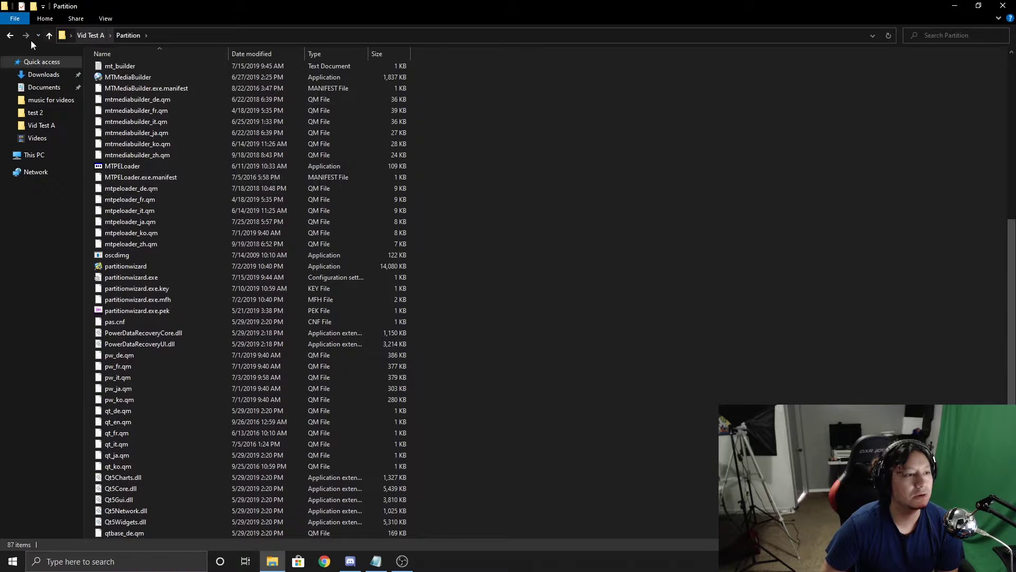
{"action": "left_click", "coordinate": [90, 35]}
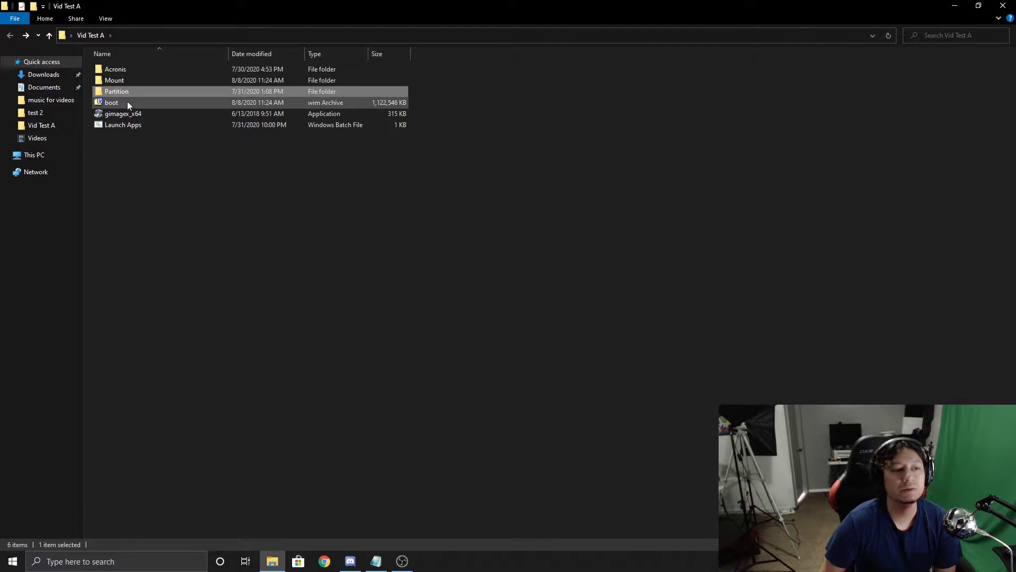
{"action": "left_click", "coordinate": [275, 177]}
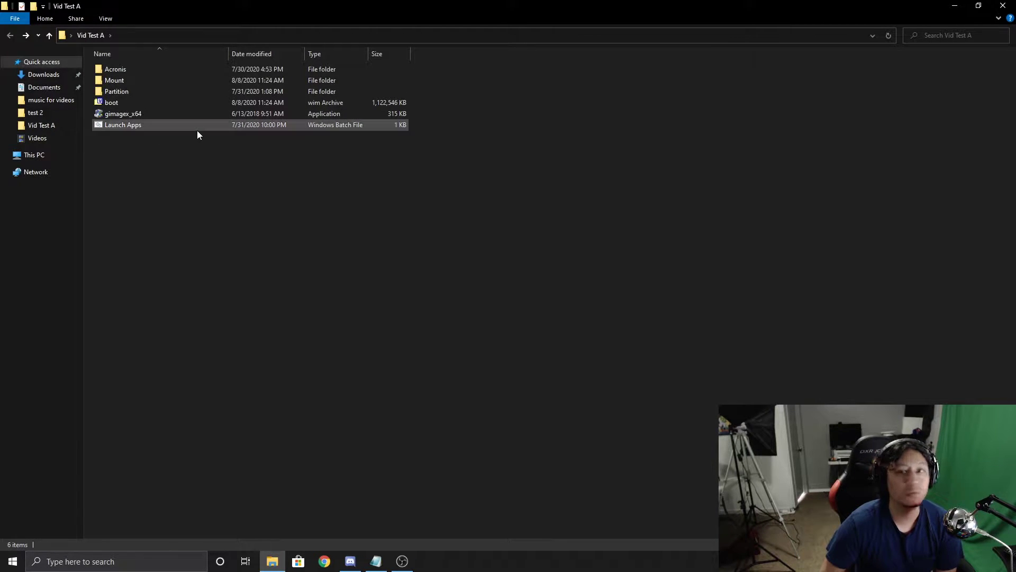
- Launch gimagex_x64 and set the image mount point to the Mount folder inside Vid Test A on the desktop
{"action": "double_click", "coordinate": [128, 113]}
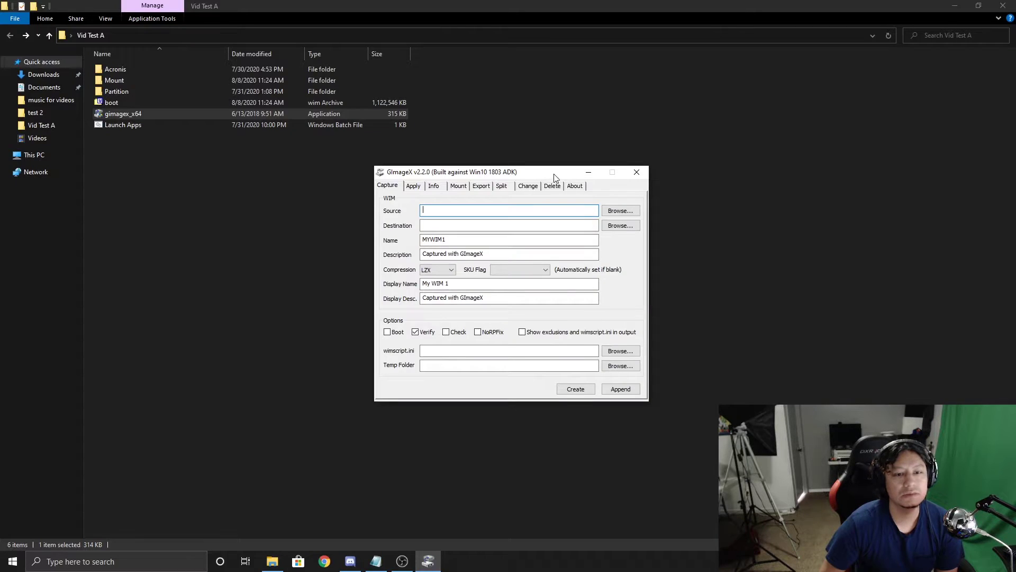
{"action": "left_click_drag", "start_coordinate": [554, 174], "coordinate": [761, 182]}
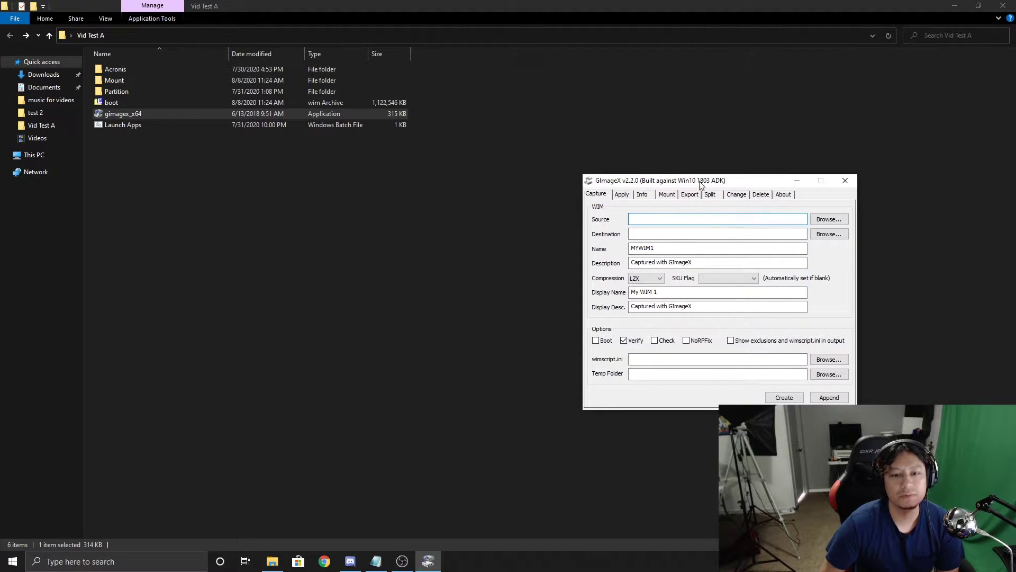
{"action": "left_click", "coordinate": [667, 194]}
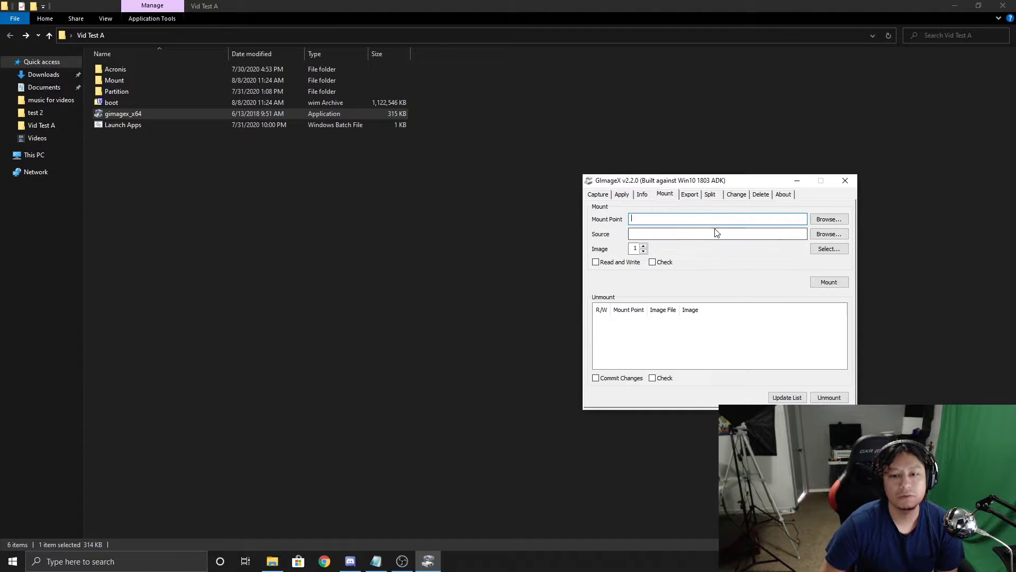
{"action": "left_click", "coordinate": [829, 219]}
{"action": "left_click", "coordinate": [465, 261]}
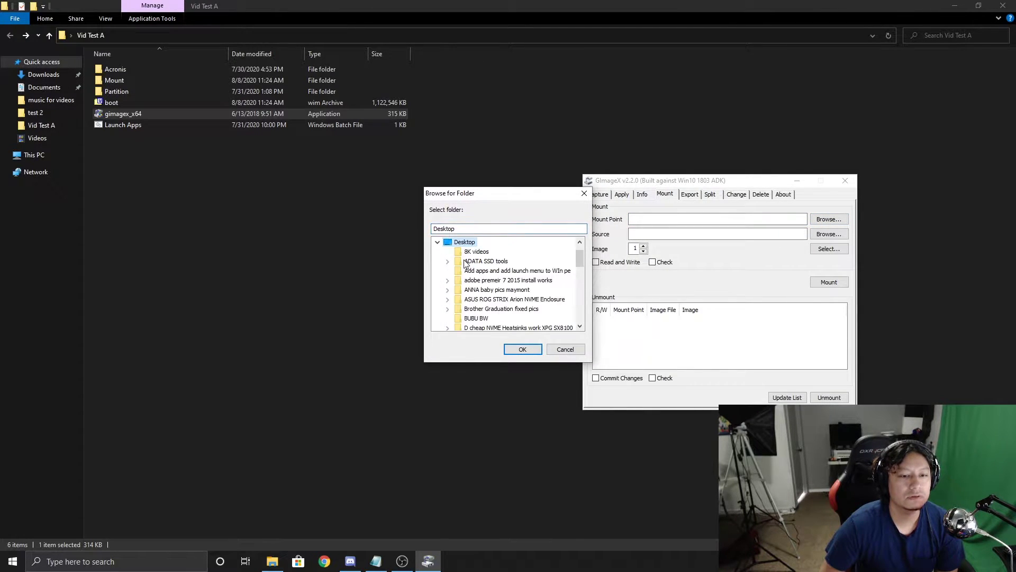
{"action": "scroll", "coordinate": [508, 291], "scroll_direction": "down", "scroll_amount": 8}
{"action": "scroll", "coordinate": [499, 259], "scroll_direction": "up", "scroll_amount": 2}
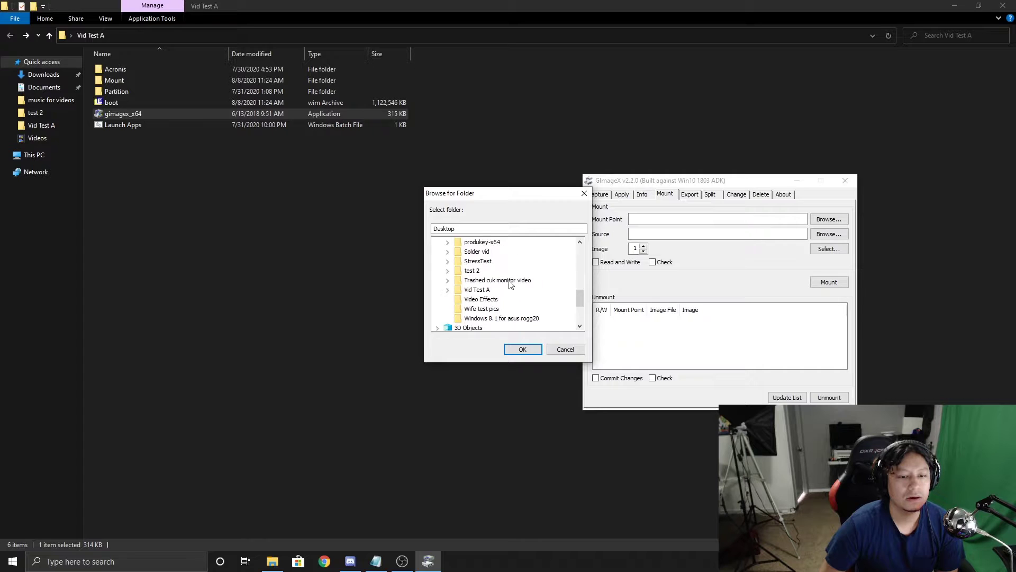
{"action": "left_click", "coordinate": [483, 290]}
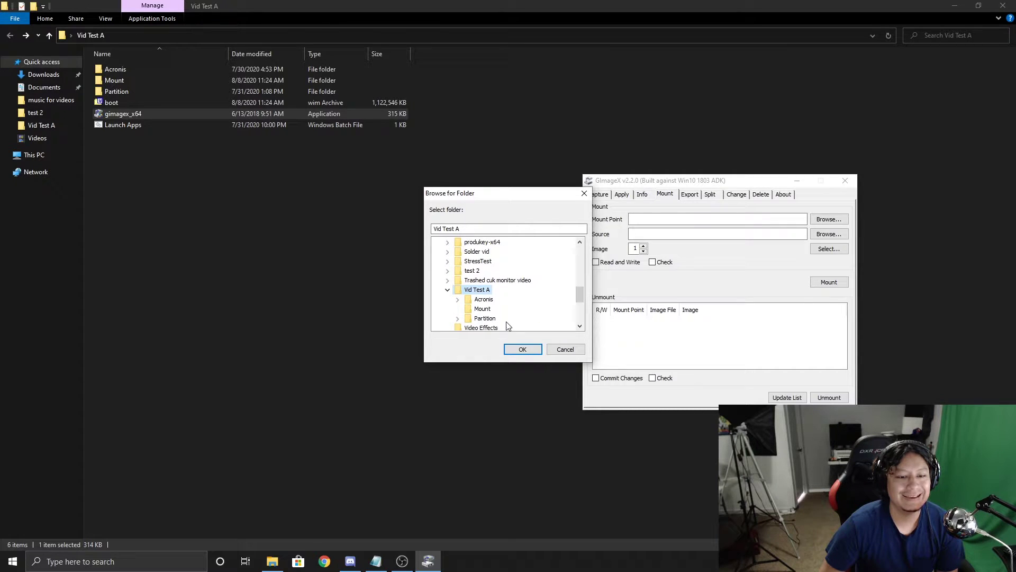
{"action": "left_click", "coordinate": [483, 309]}
{"action": "left_click", "coordinate": [522, 349]}
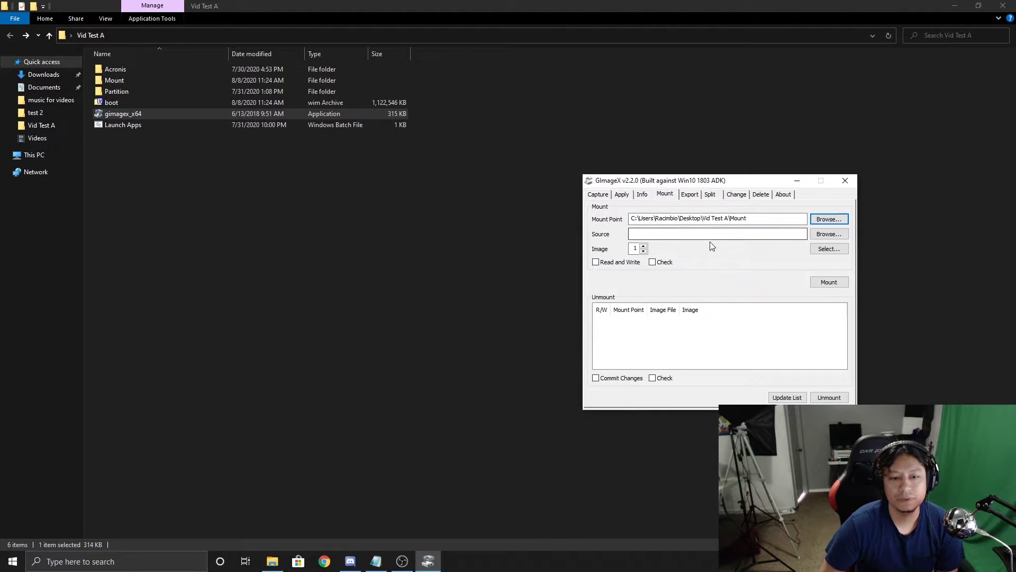
- Mount boot.wim from Vid Test A as image 1 with Read and Write access
{"action": "left_click", "coordinate": [829, 234]}
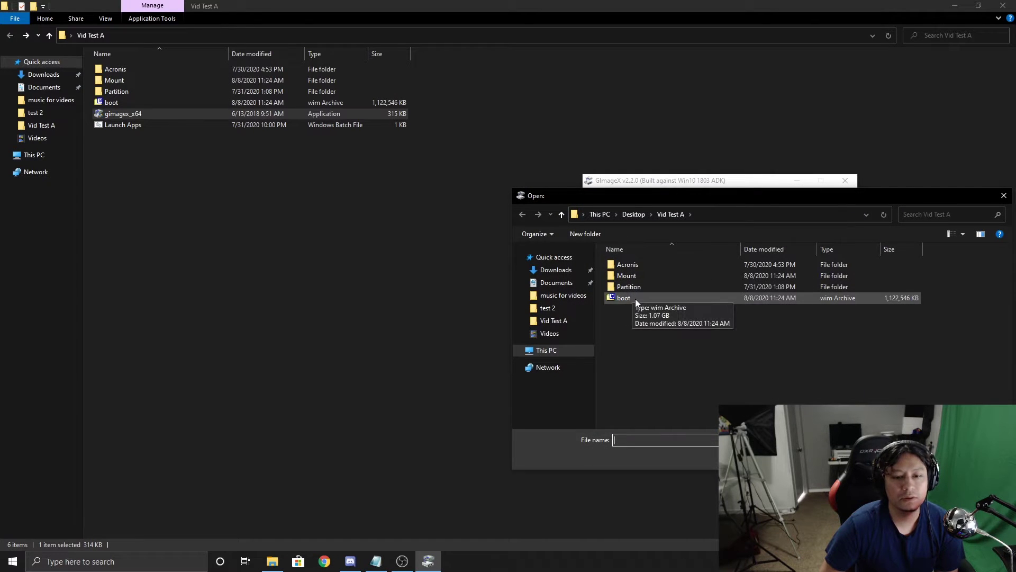
{"action": "left_click", "coordinate": [625, 298]}
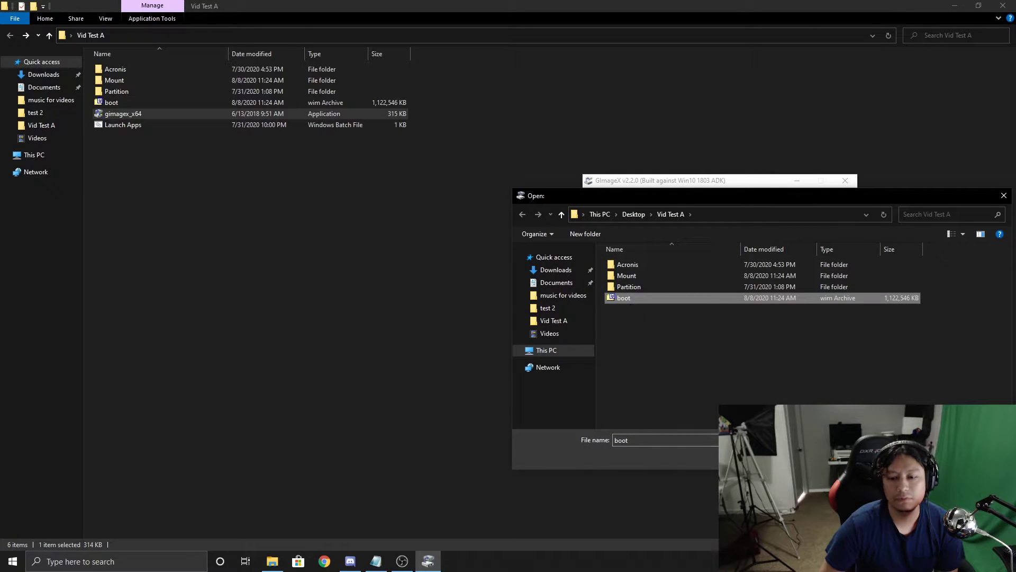
{"action": "left_click", "coordinate": [923, 458]}
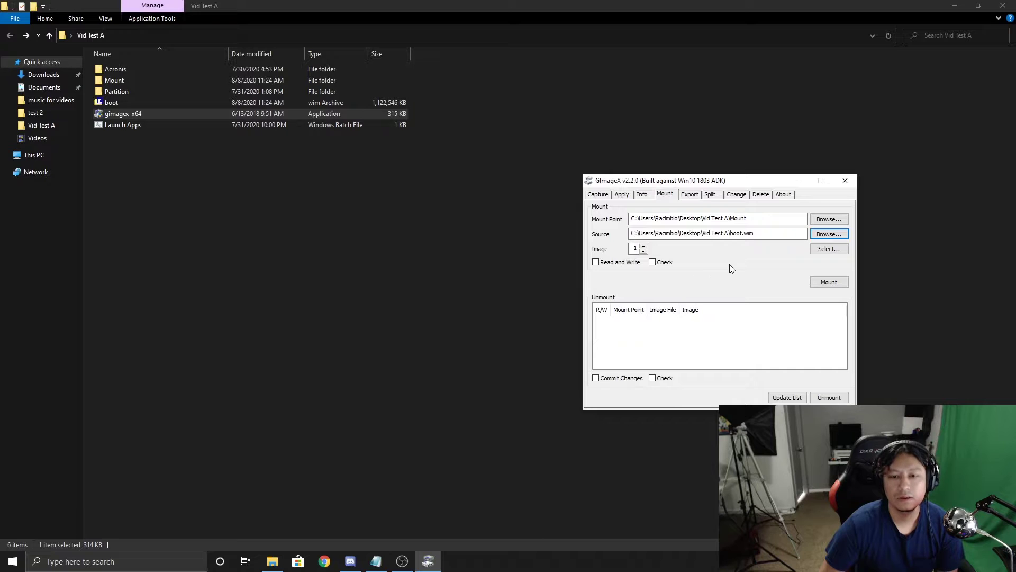
{"action": "left_click", "coordinate": [596, 262]}
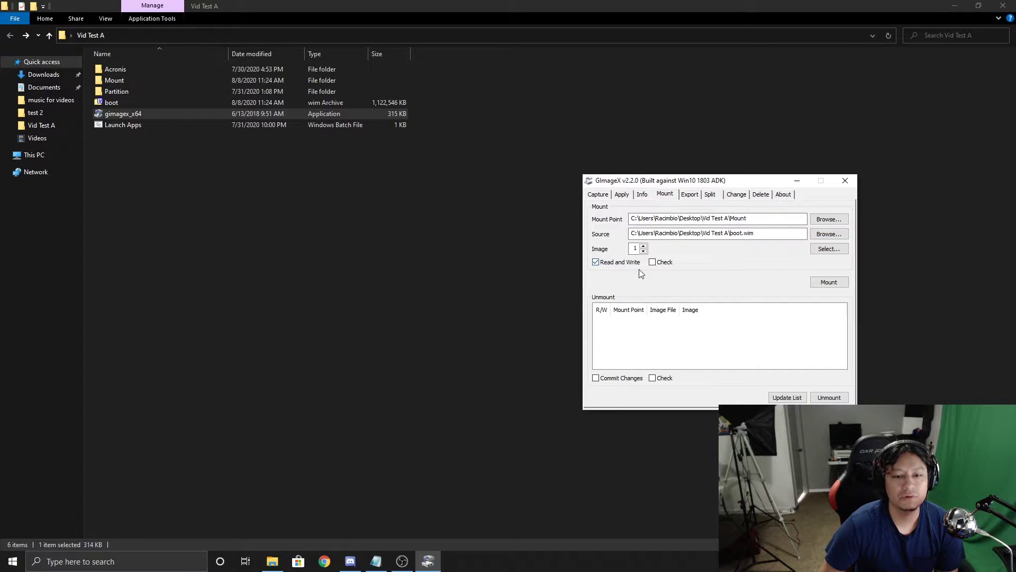
{"action": "left_click", "coordinate": [828, 283]}
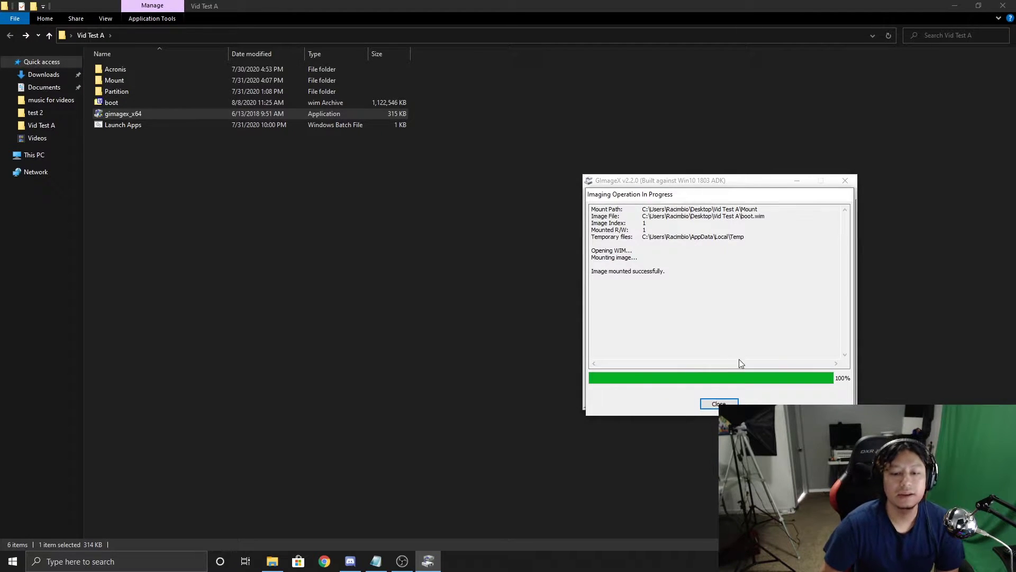
{"action": "left_click", "coordinate": [718, 403]}
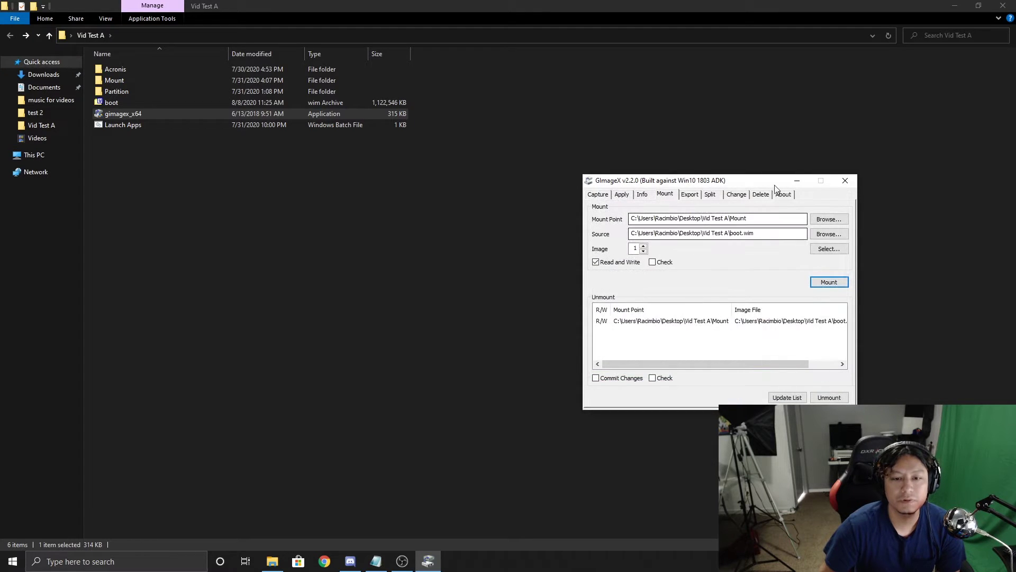
{"action": "left_click_drag", "start_coordinate": [743, 182], "coordinate": [774, 188]}
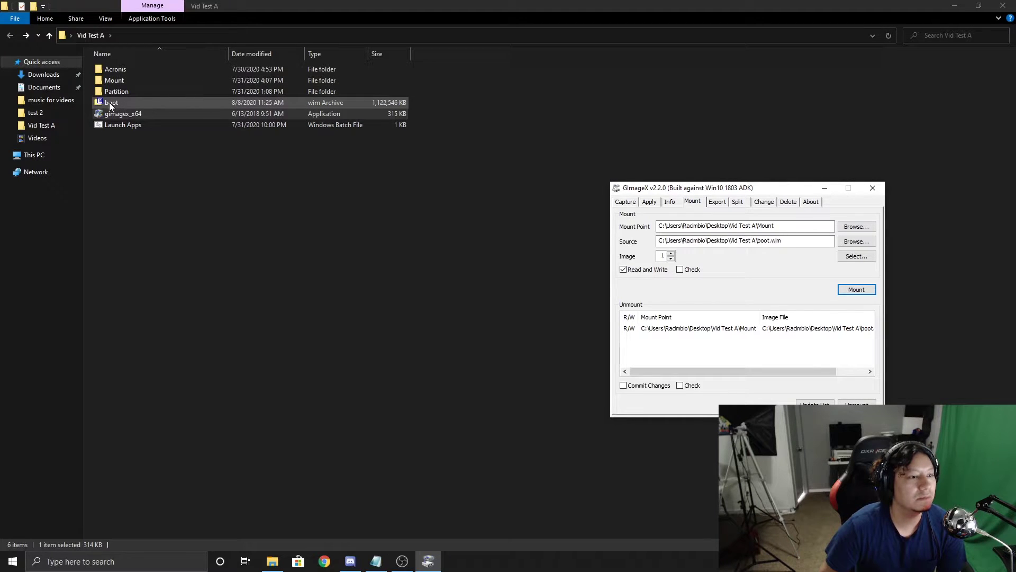
- Open the Program Files folder inside Mount, and show Vid Test A in a second, smaller File Explorer window
{"action": "double_click", "coordinate": [122, 80]}
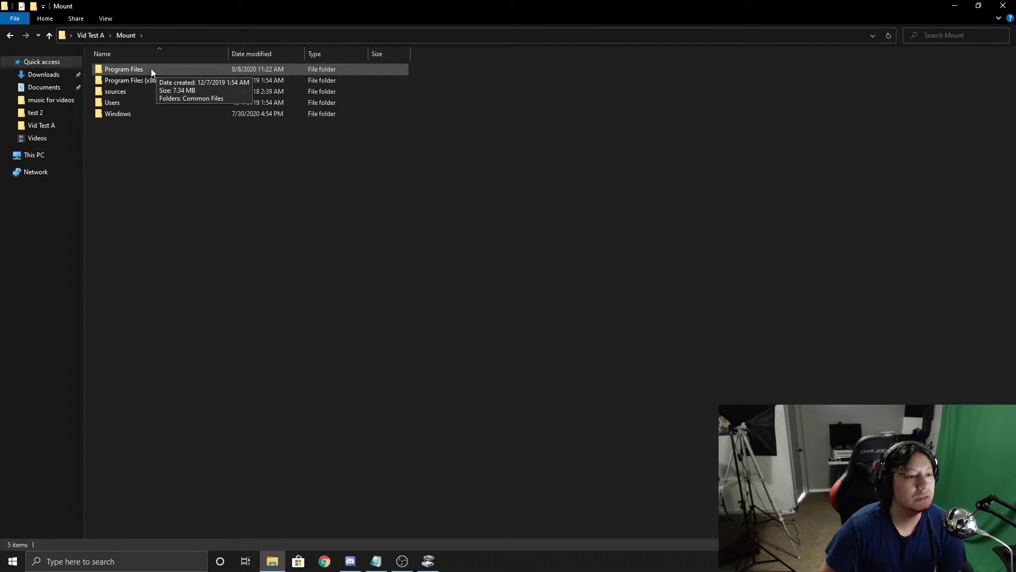
{"action": "double_click", "coordinate": [144, 70]}
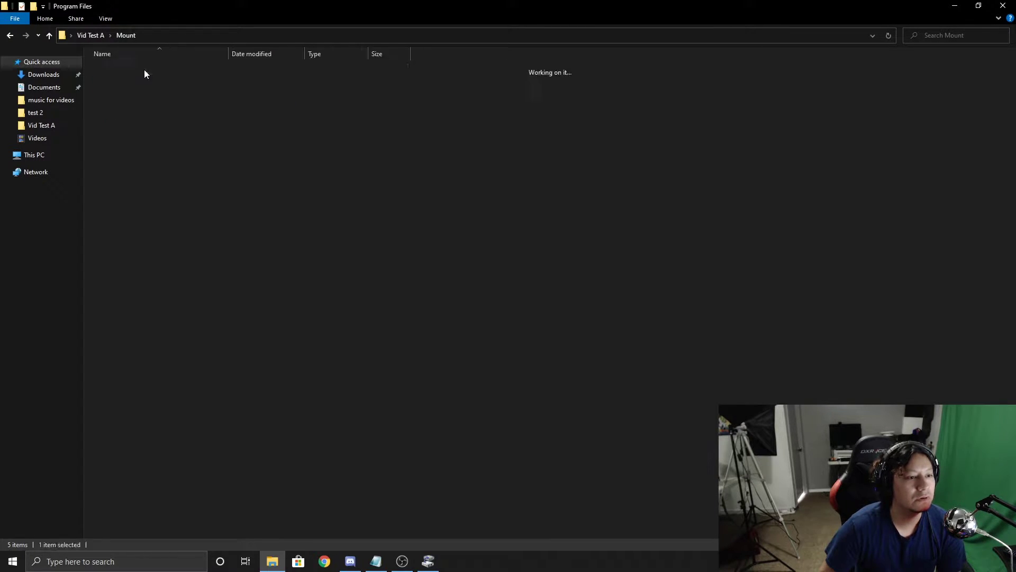
{"action": "right_click", "coordinate": [281, 555]}
{"action": "left_click", "coordinate": [256, 505]}
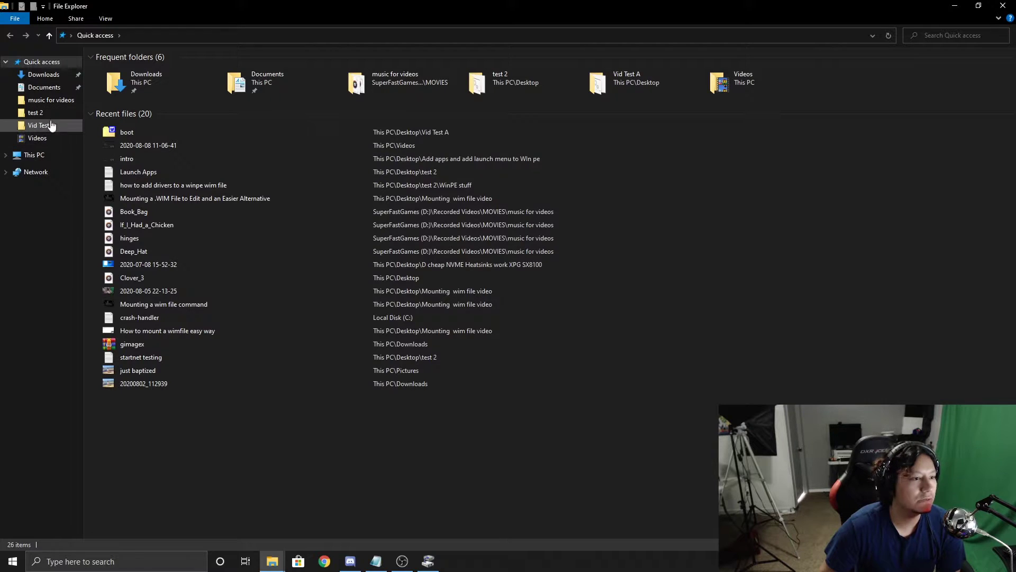
{"action": "left_click", "coordinate": [43, 125]}
{"action": "left_click", "coordinate": [970, 6]}
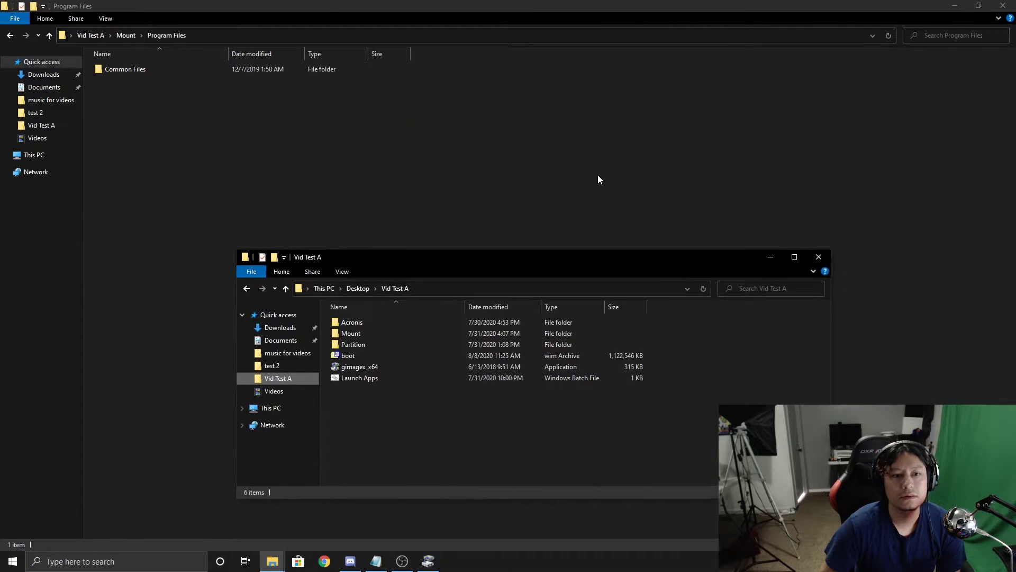
{"action": "left_click_drag", "start_coordinate": [555, 267], "coordinate": [729, 200]}
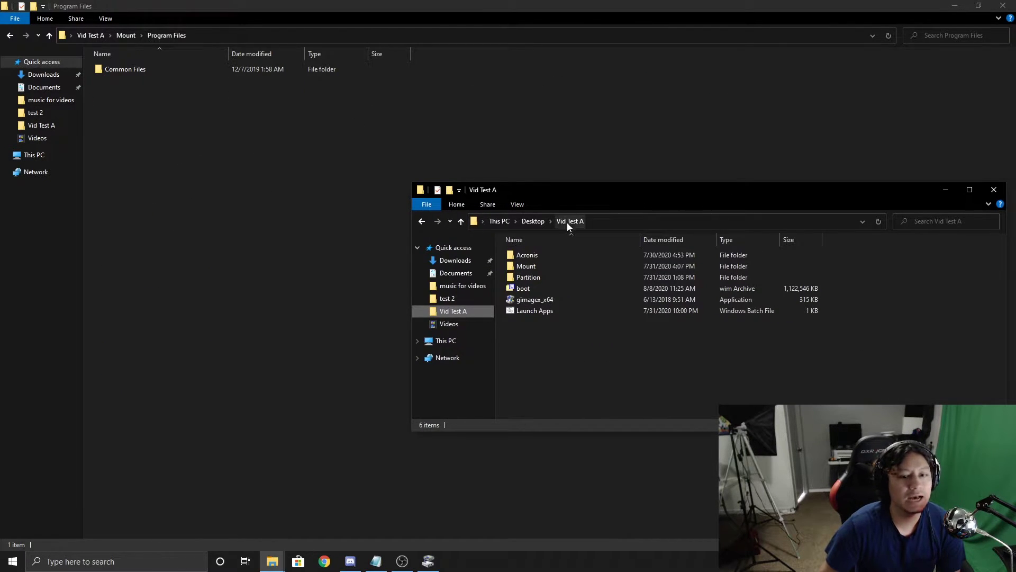
- Copy the Acronis folder from Vid Test A into the mounted image's Program Files, granting administrator permission
{"action": "right_click", "coordinate": [532, 255]}
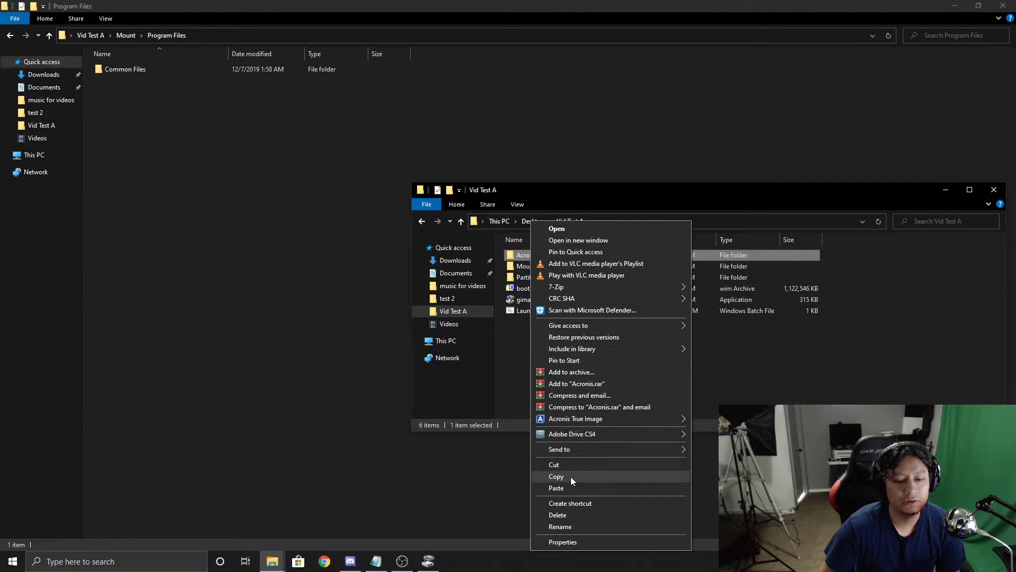
{"action": "left_click", "coordinate": [567, 477]}
{"action": "left_click", "coordinate": [205, 194]}
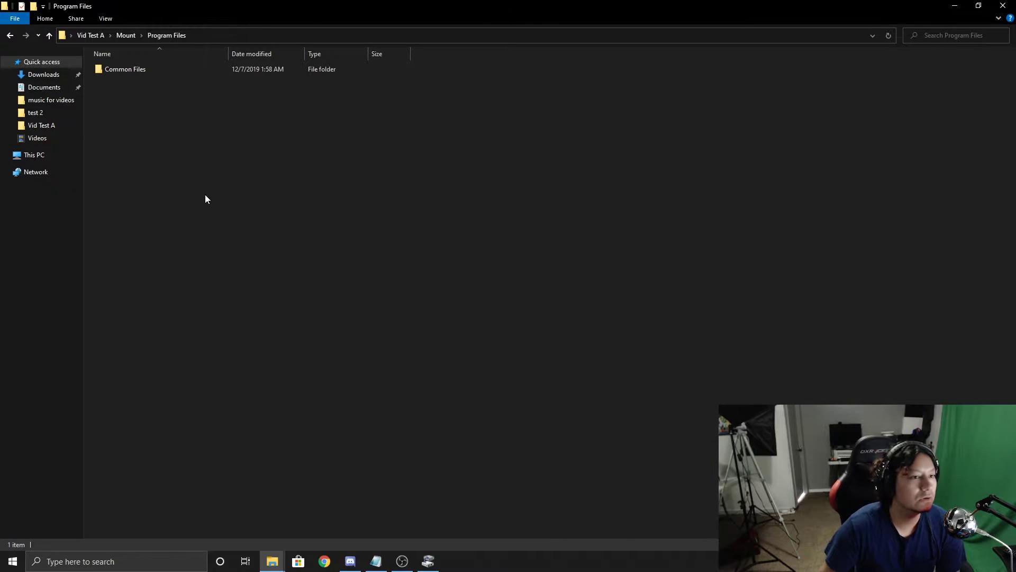
{"action": "right_click", "coordinate": [186, 185]}
{"action": "left_click", "coordinate": [224, 255]}
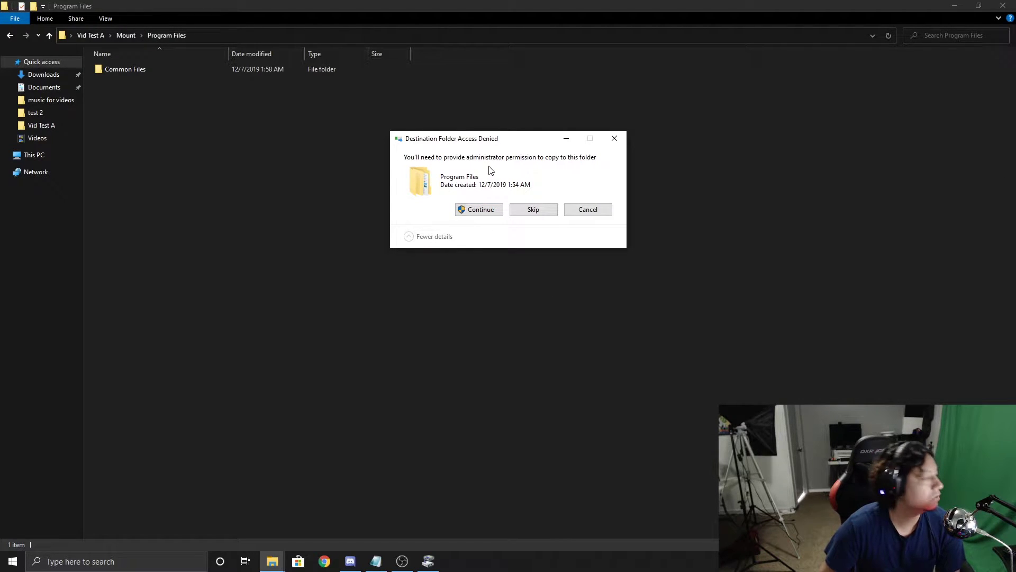
{"action": "left_click", "coordinate": [479, 210]}
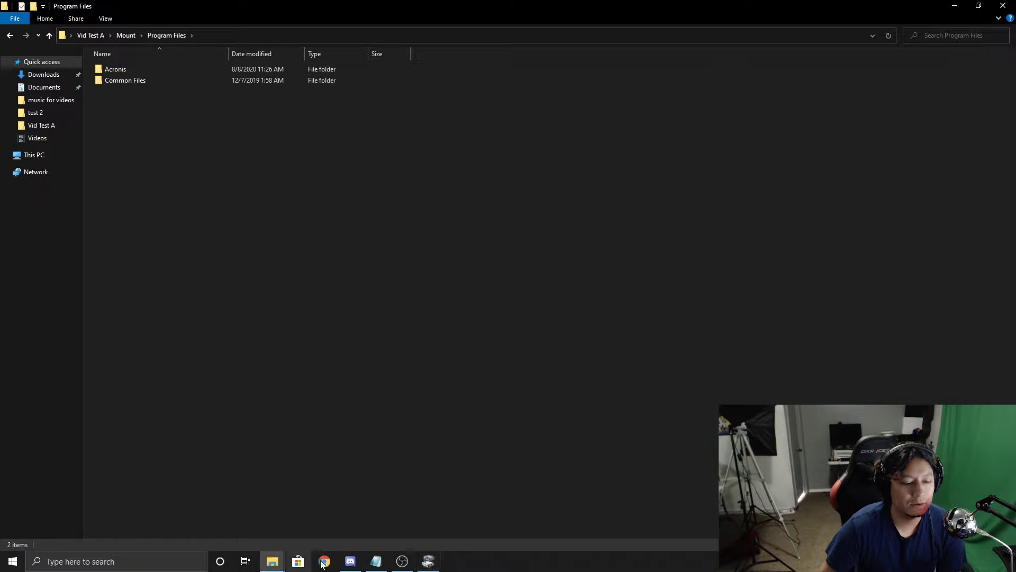
- Copy the Partition folder from Vid Test A into the mounted image's Program Files, granting administrator permission
{"action": "mouse_move", "coordinate": [425, 565]}
{"action": "mouse_move", "coordinate": [272, 562]}
{"action": "left_click", "coordinate": [319, 525]}
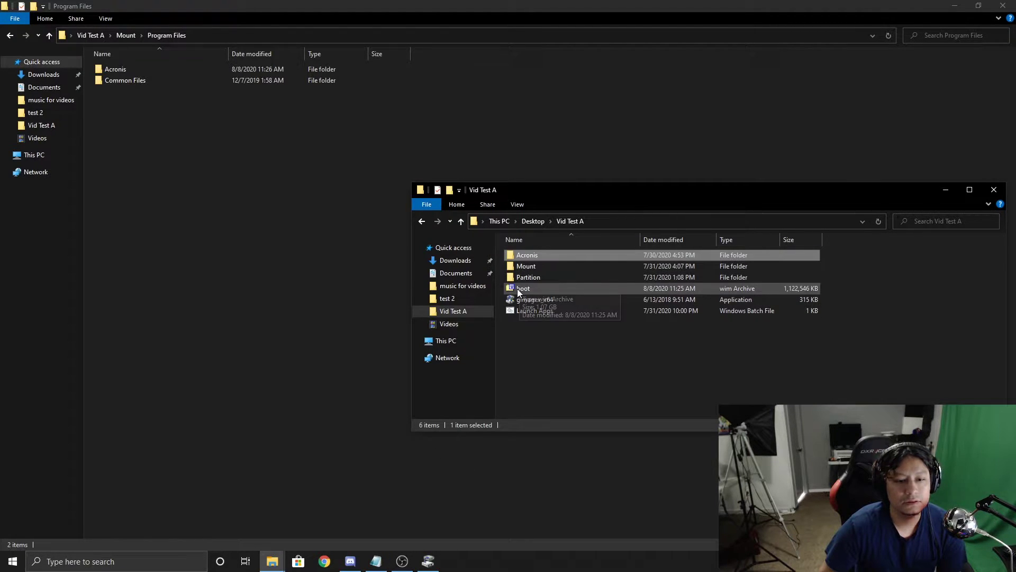
{"action": "right_click", "coordinate": [533, 277]}
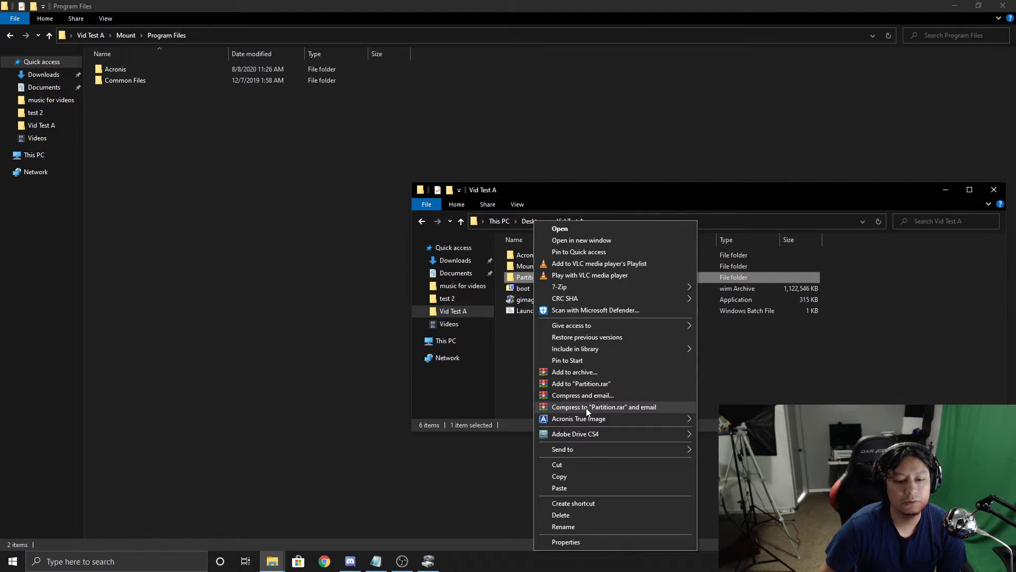
{"action": "left_click", "coordinate": [573, 475]}
{"action": "left_click", "coordinate": [262, 205]}
{"action": "right_click", "coordinate": [261, 204]}
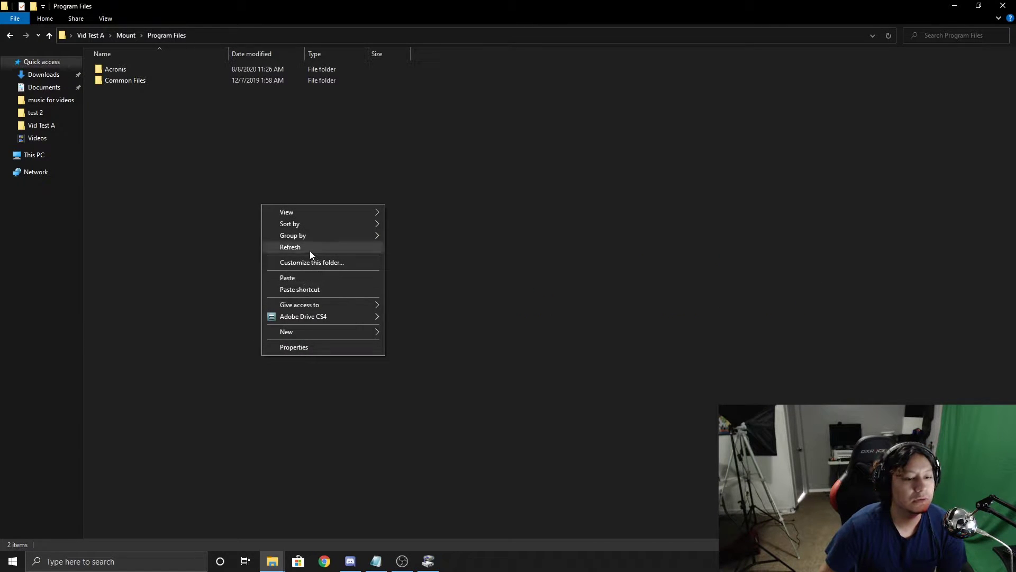
{"action": "left_click", "coordinate": [297, 276]}
{"action": "left_click", "coordinate": [470, 210]}
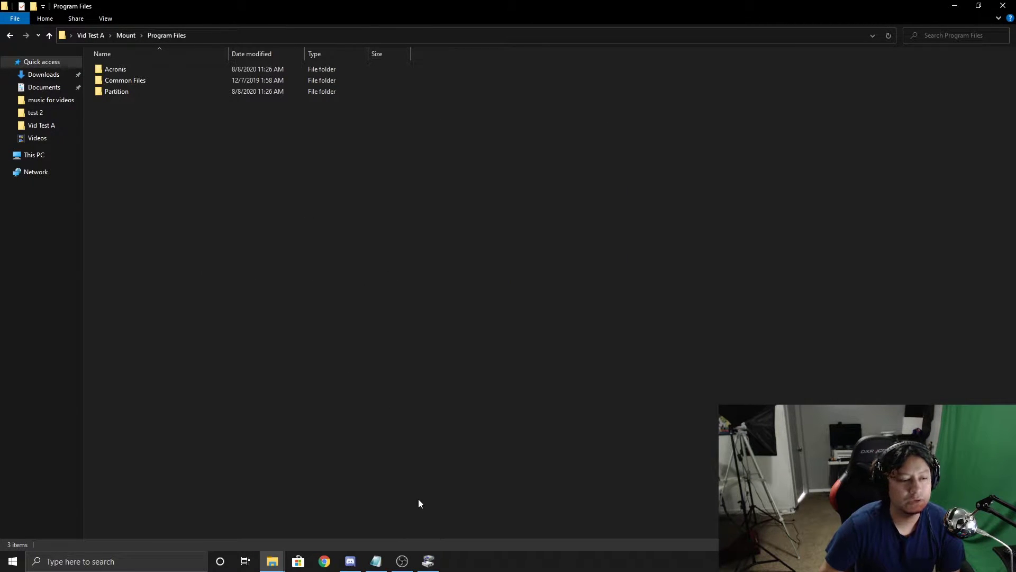
- Open the Windows\System32 folder inside Mount and look through its file list
{"action": "left_click", "coordinate": [11, 37]}
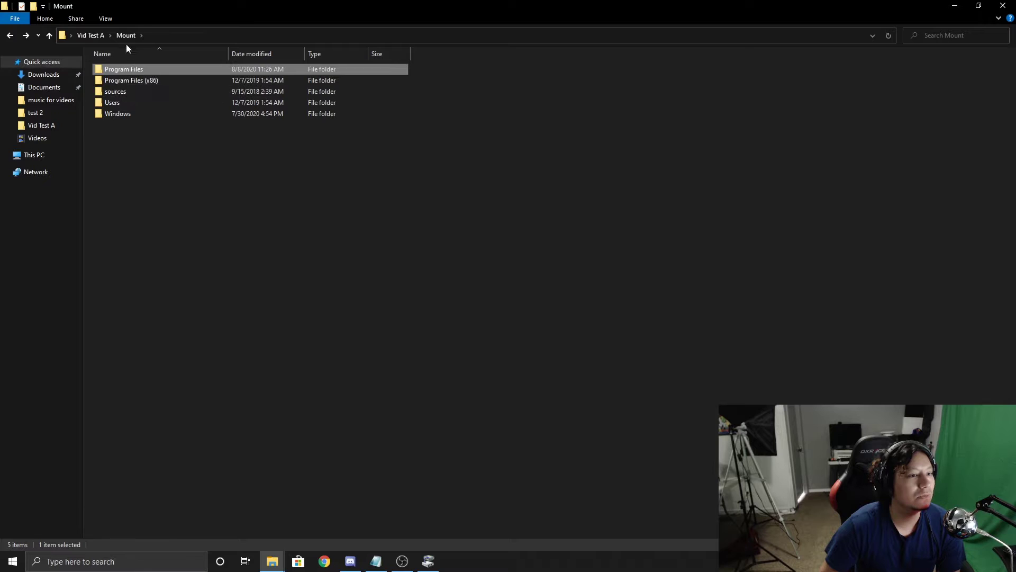
{"action": "double_click", "coordinate": [125, 114]}
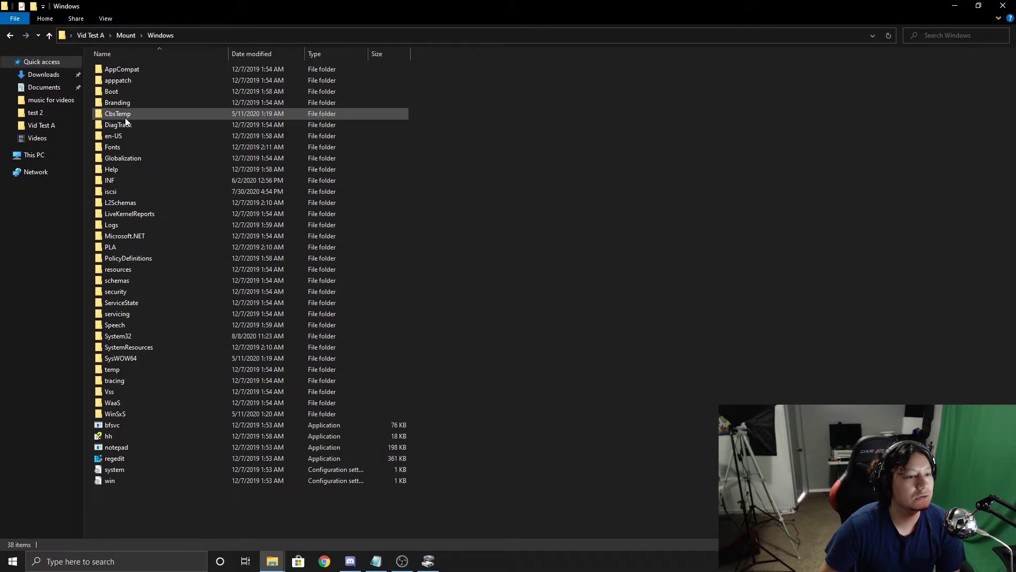
{"action": "left_click", "coordinate": [128, 336]}
{"action": "double_click", "coordinate": [128, 336]}
{"action": "scroll", "coordinate": [212, 258], "scroll_direction": "down", "scroll_amount": 8}
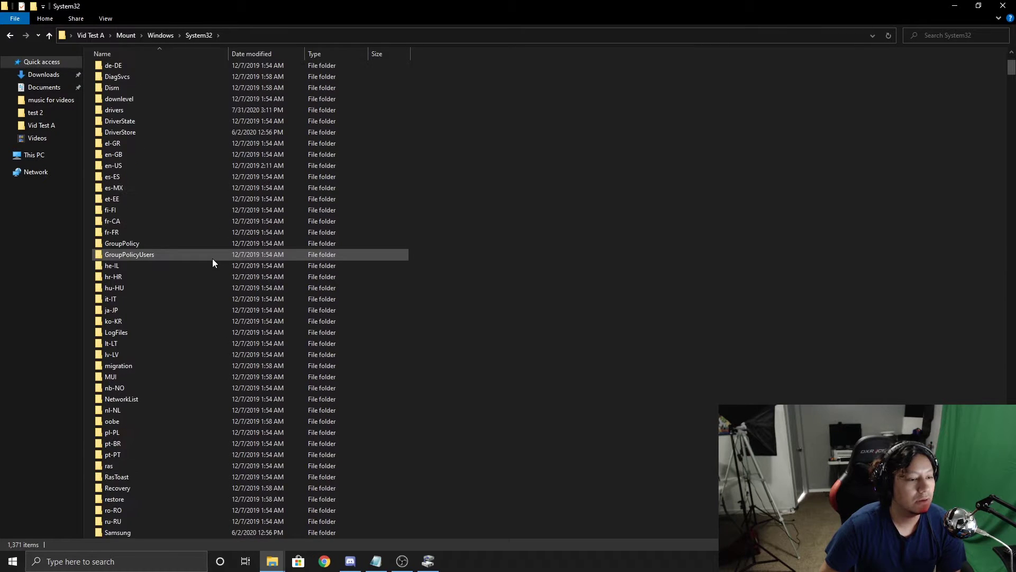
{"action": "scroll", "coordinate": [211, 258], "scroll_direction": "down", "scroll_amount": 17}
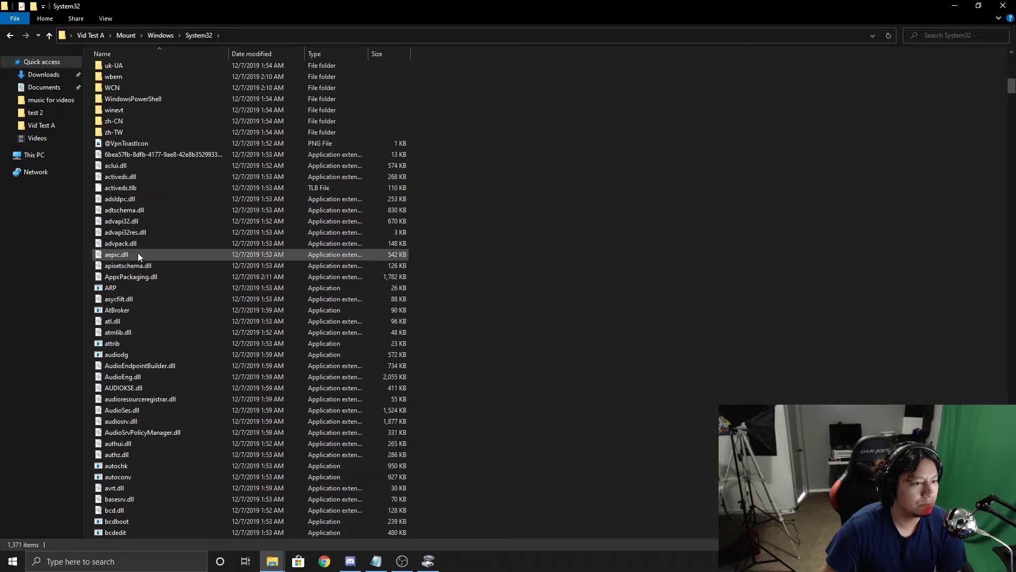
{"action": "scroll", "coordinate": [149, 384], "scroll_direction": "down", "scroll_amount": 12}
{"action": "scroll", "coordinate": [154, 388], "scroll_direction": "up", "scroll_amount": 10}
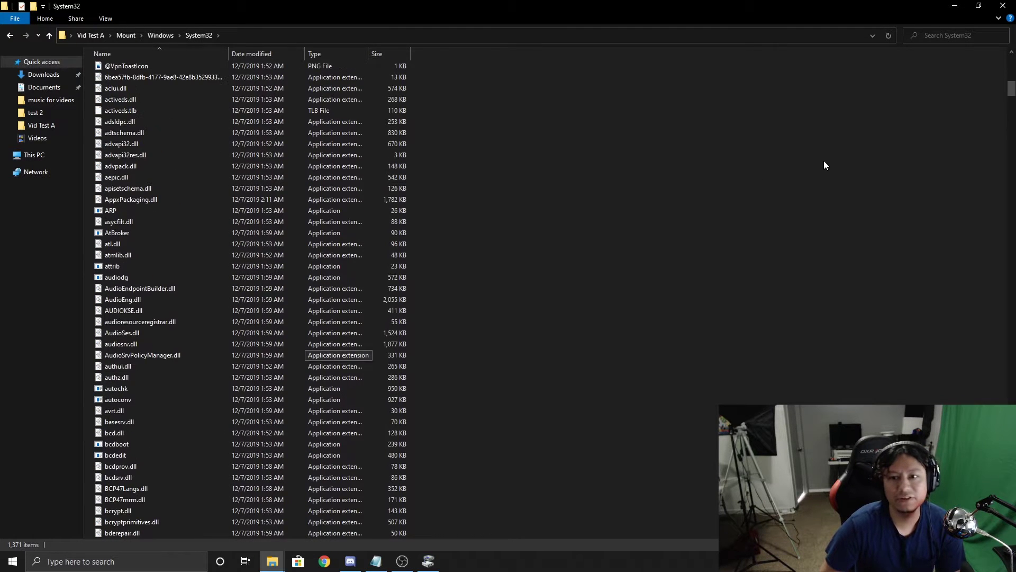
- Search the mounted System32 folder for "start" and "startnet", and clear the search to return to the full file list
{"action": "left_click", "coordinate": [937, 36]}
{"action": "type", "text": "start"}
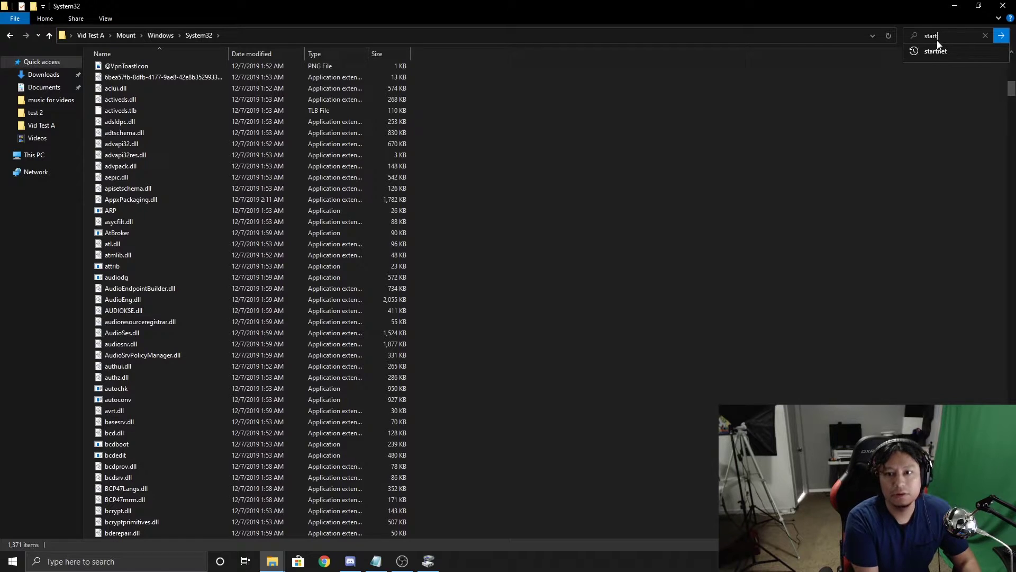
{"action": "key", "text": "Return"}
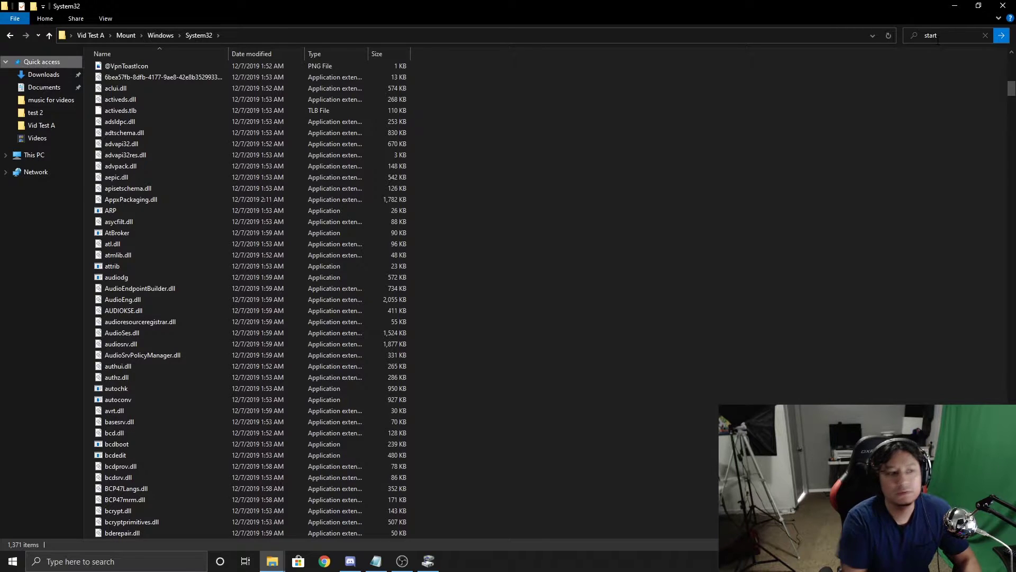
{"action": "left_click", "coordinate": [945, 36]}
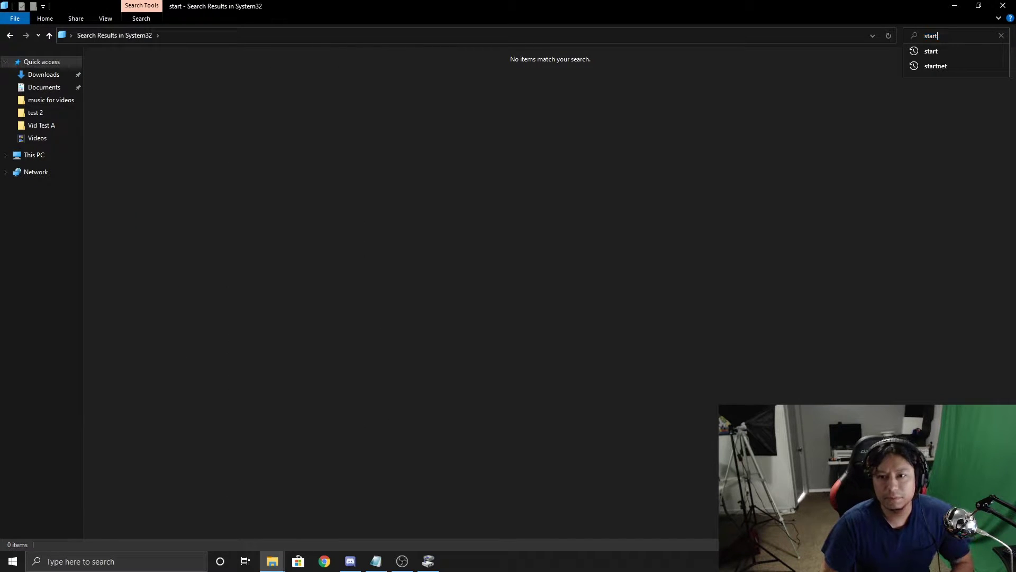
{"action": "type", "text": "net"}
{"action": "key", "text": "Return"}
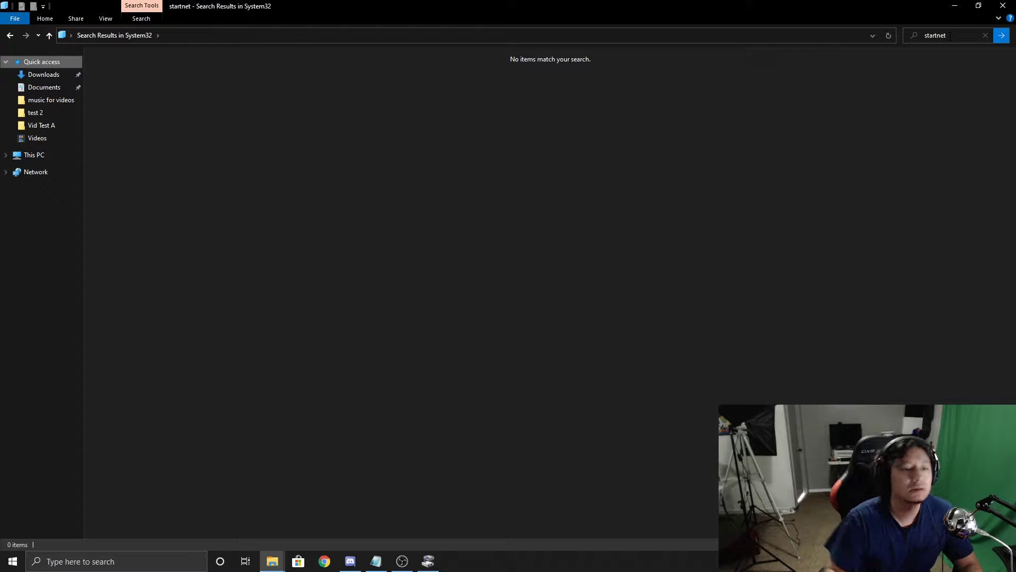
{"action": "left_click", "coordinate": [958, 36]}
{"action": "key", "text": "BackSpace"}
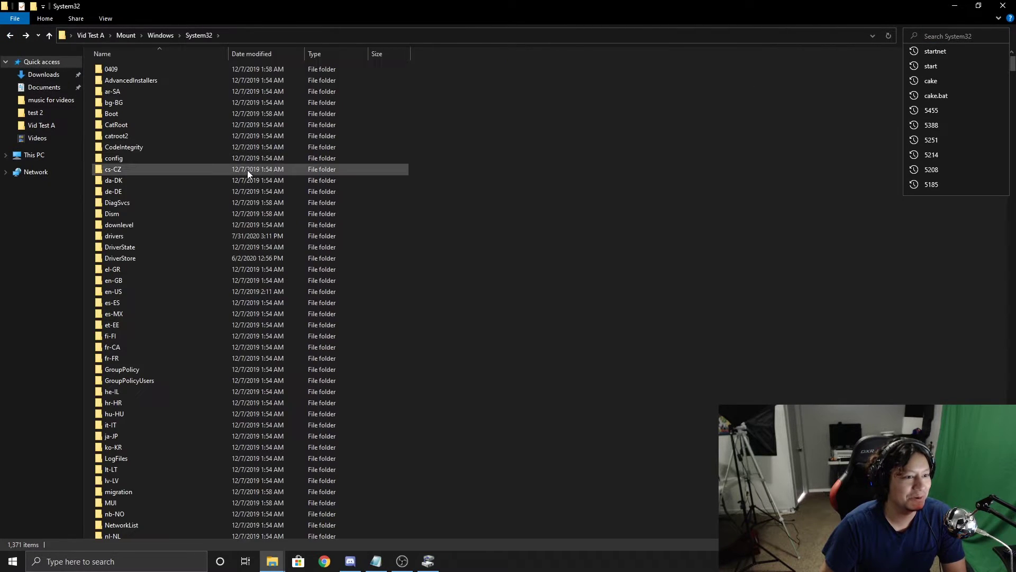
- Locate the startnet command script in the mounted System32 file list and select it
{"action": "scroll", "coordinate": [252, 255], "scroll_direction": "down", "scroll_amount": 20}
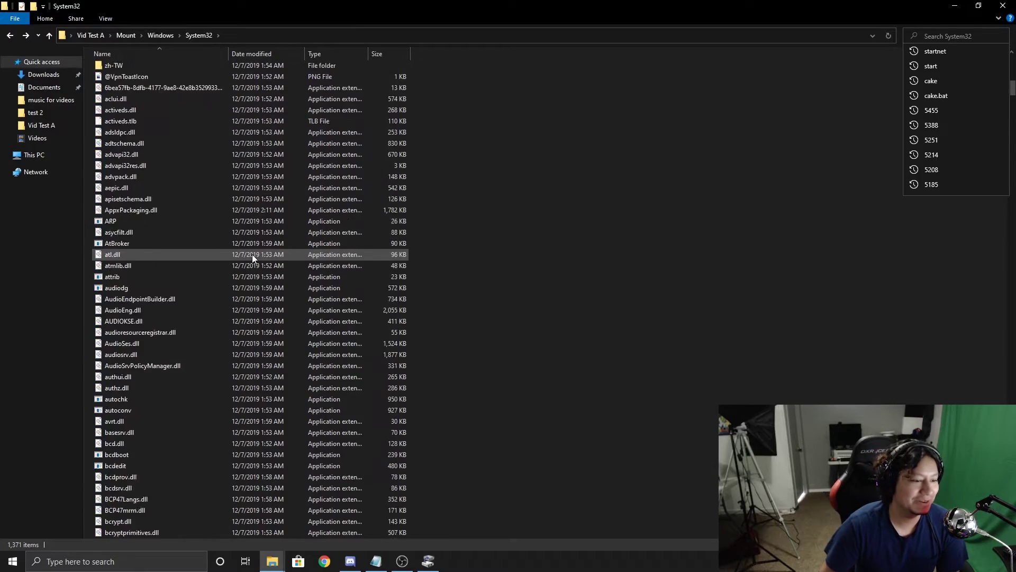
{"action": "scroll", "coordinate": [242, 255], "scroll_direction": "down", "scroll_amount": 20}
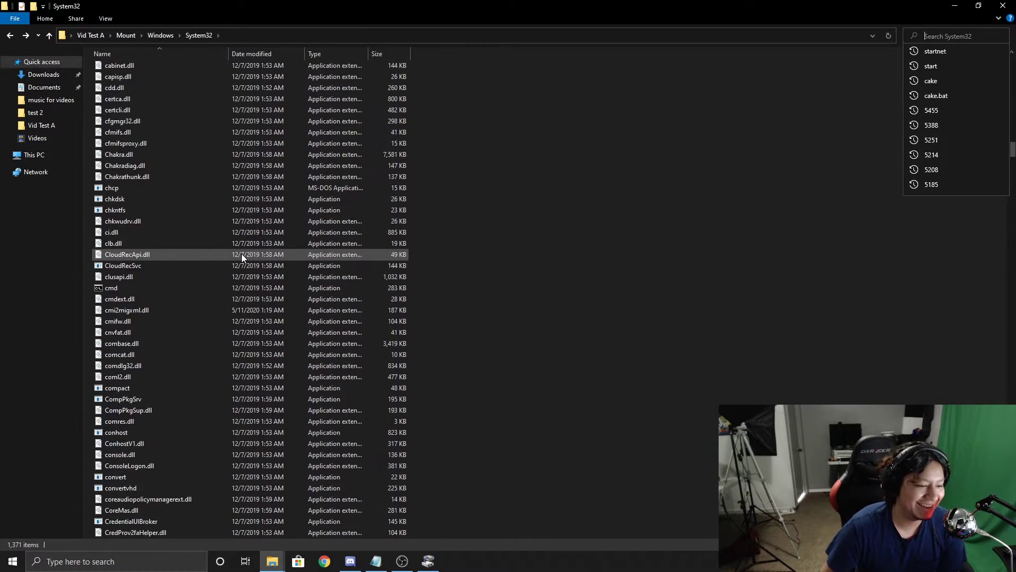
{"action": "scroll", "coordinate": [241, 252], "scroll_direction": "down", "scroll_amount": 20}
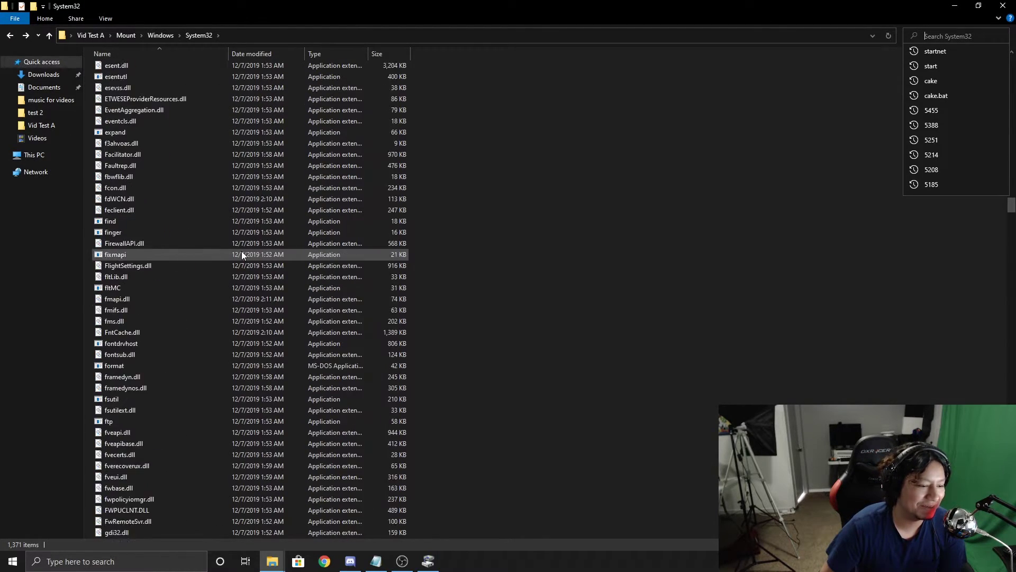
{"action": "scroll", "coordinate": [243, 248], "scroll_direction": "down", "scroll_amount": 20}
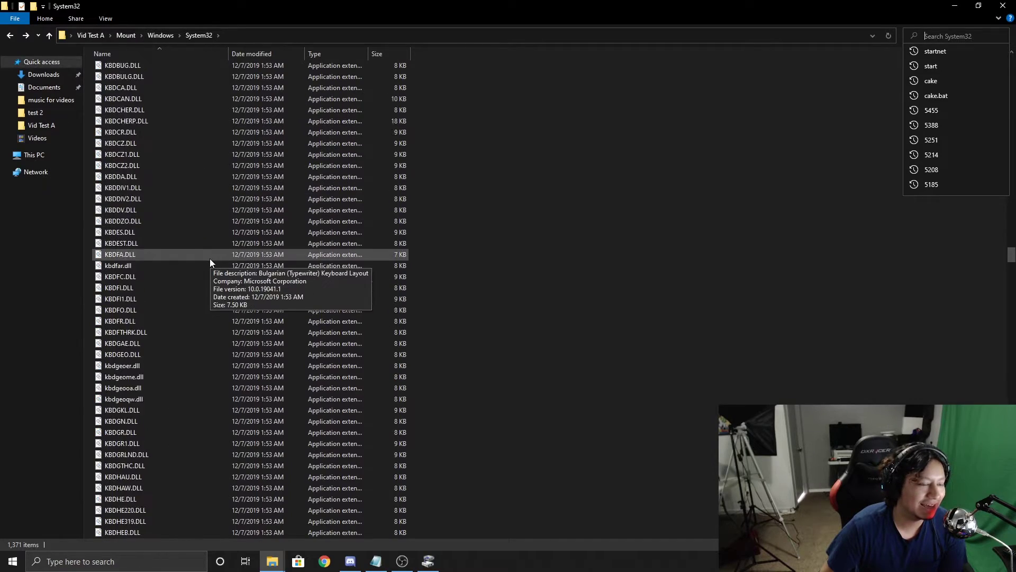
{"action": "scroll", "coordinate": [216, 260], "scroll_direction": "down", "scroll_amount": 20}
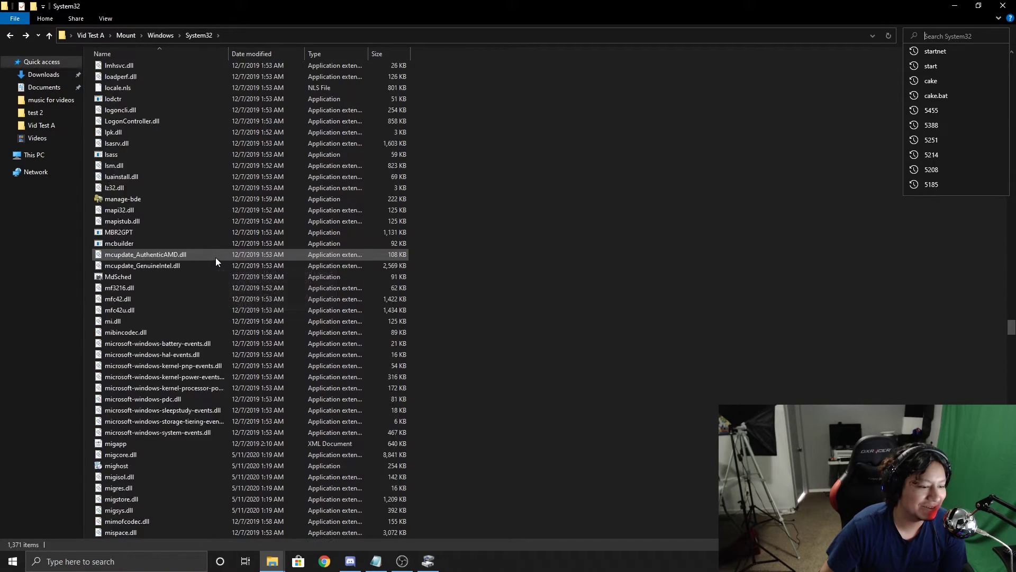
{"action": "scroll", "coordinate": [215, 256], "scroll_direction": "down", "scroll_amount": 20}
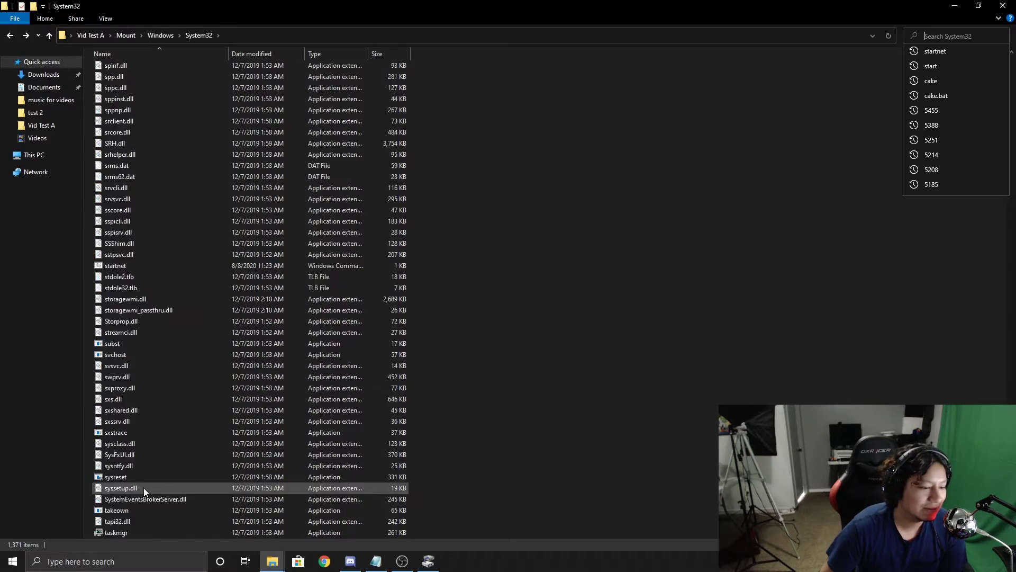
{"action": "scroll", "coordinate": [143, 204], "scroll_direction": "down", "scroll_amount": 10}
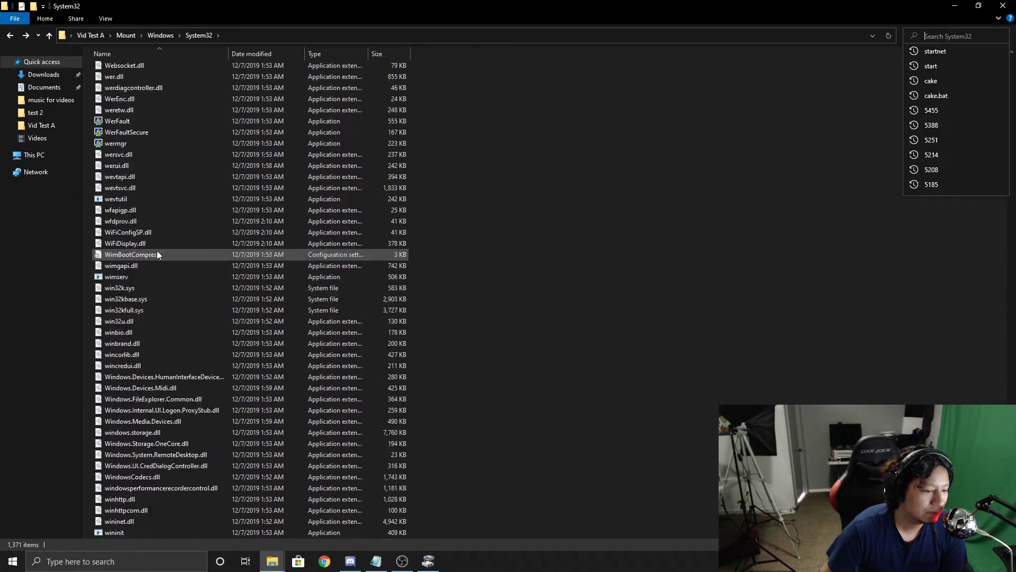
{"action": "scroll", "coordinate": [157, 252], "scroll_direction": "up", "scroll_amount": 14}
{"action": "scroll", "coordinate": [131, 141], "scroll_direction": "up", "scroll_amount": 2}
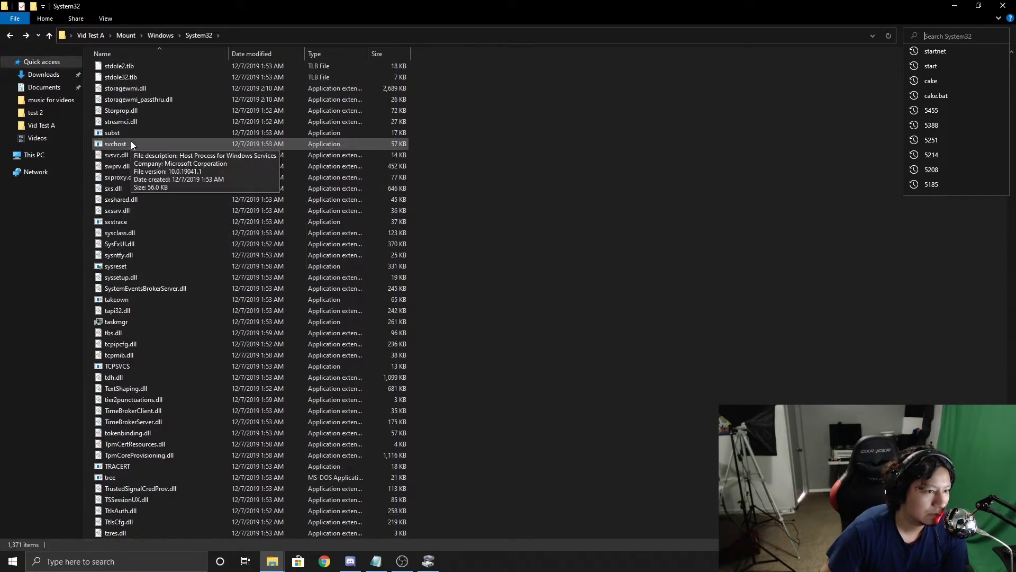
{"action": "left_click", "coordinate": [132, 88]}
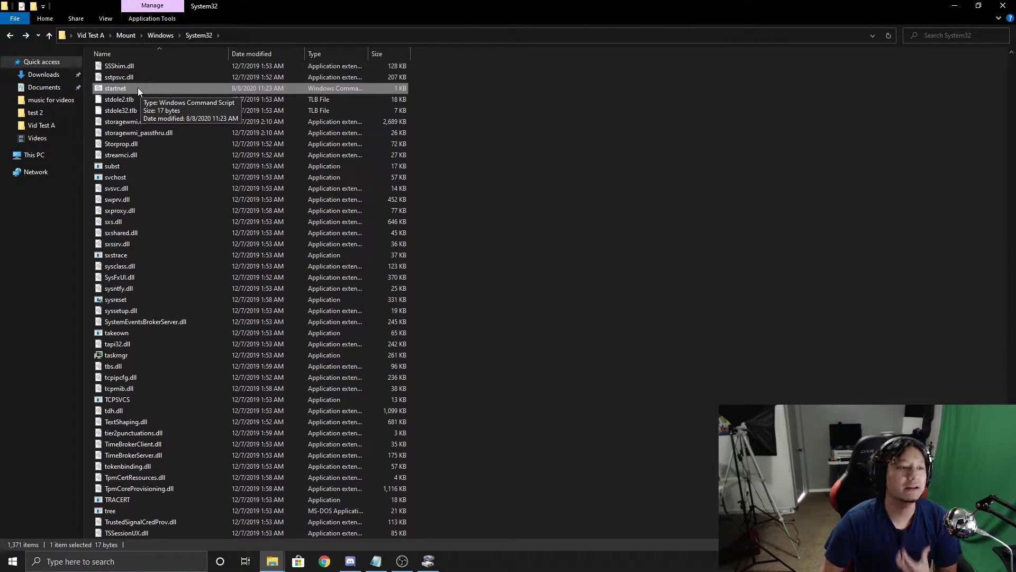
- Open the security properties of startnet and review the permissions of each listed group
{"action": "right_click", "coordinate": [121, 87]}
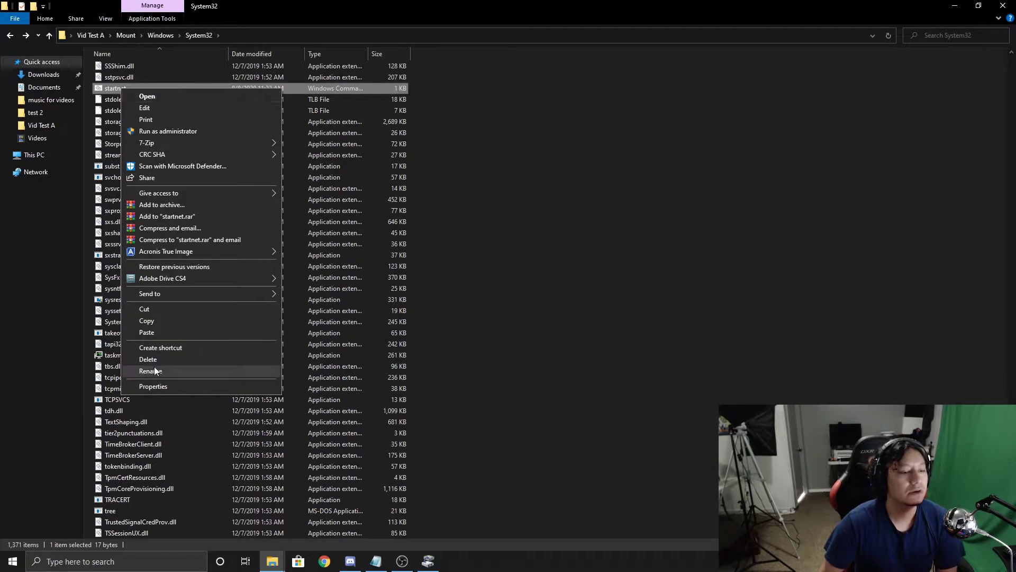
{"action": "left_click", "coordinate": [153, 386]}
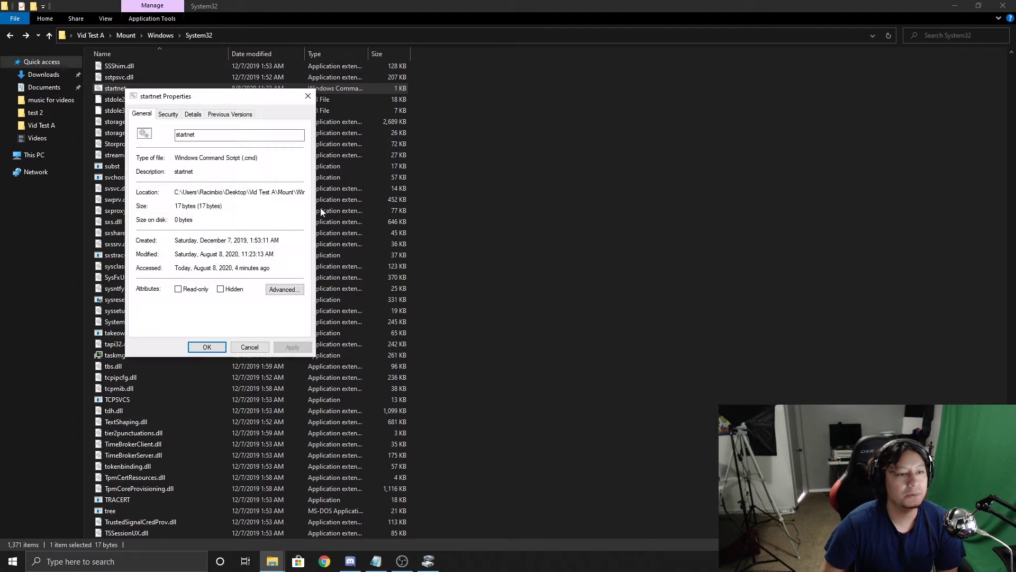
{"action": "left_click", "coordinate": [168, 115]}
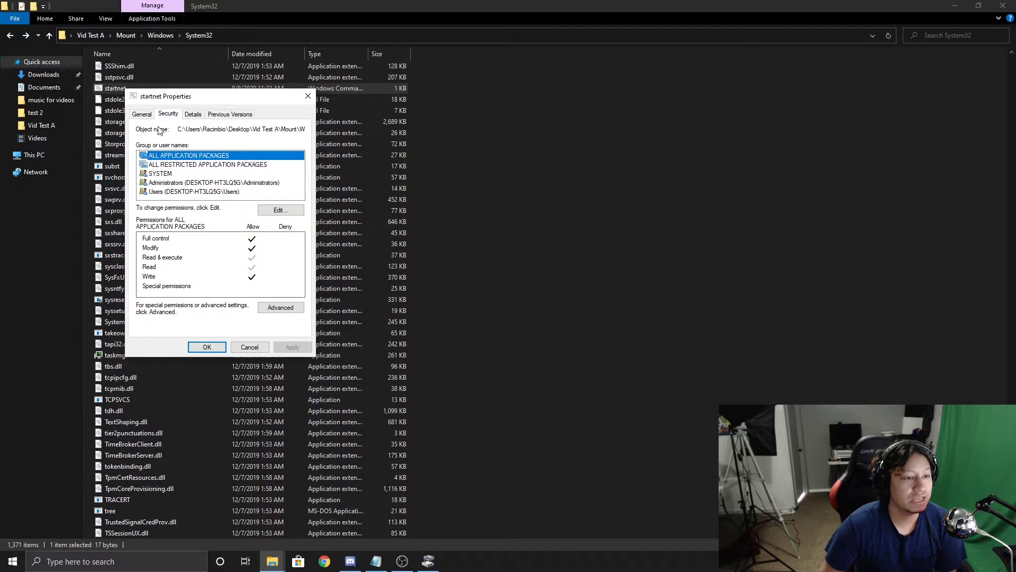
{"action": "left_click", "coordinate": [160, 165]}
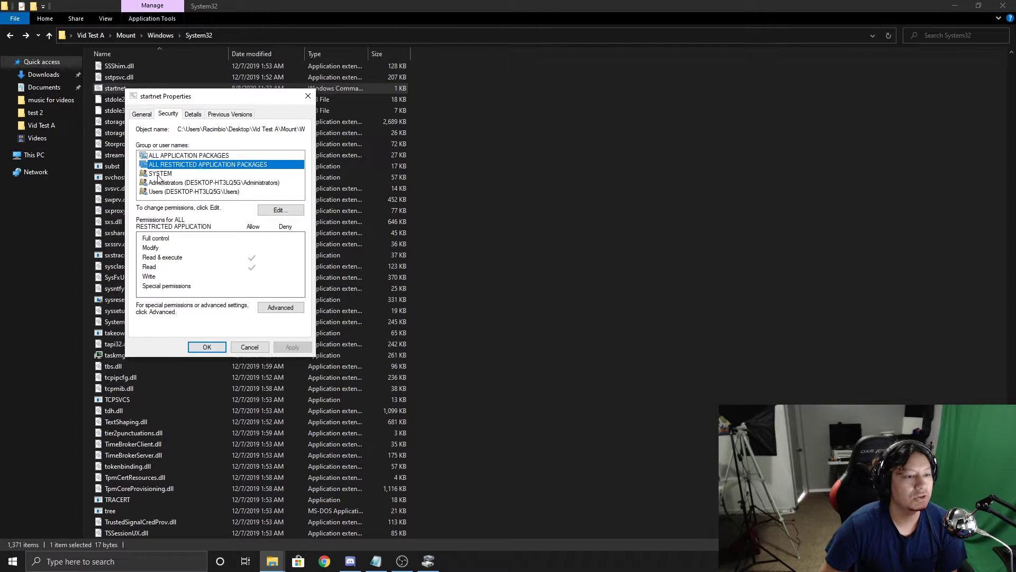
{"action": "left_click", "coordinate": [158, 176]}
{"action": "left_click", "coordinate": [172, 183]}
{"action": "left_click", "coordinate": [160, 193]}
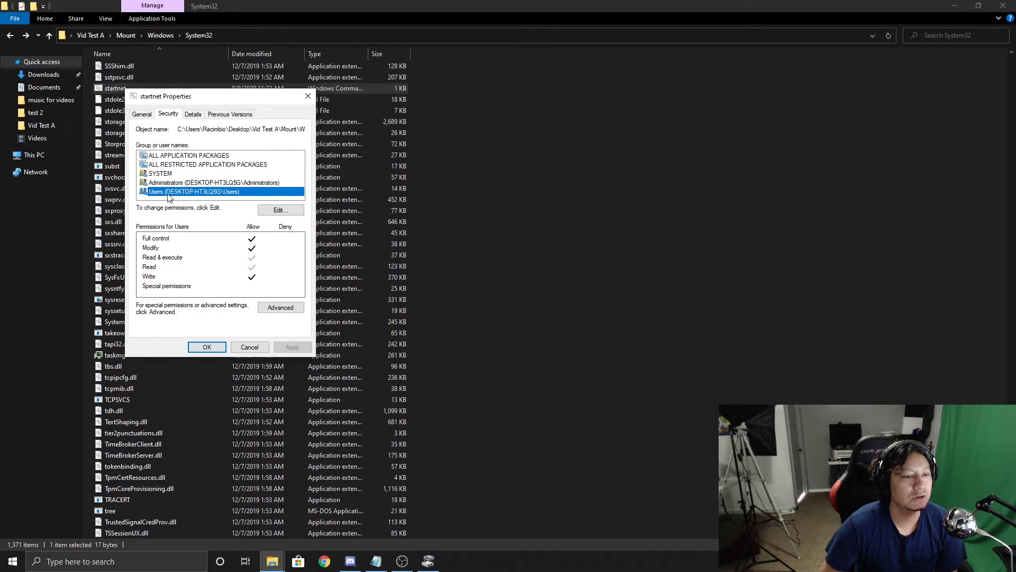
- Edit the permissions of startnet to allow Full control for ALL APPLICATION PACKAGES, and apply the change
{"action": "left_click", "coordinate": [274, 211]}
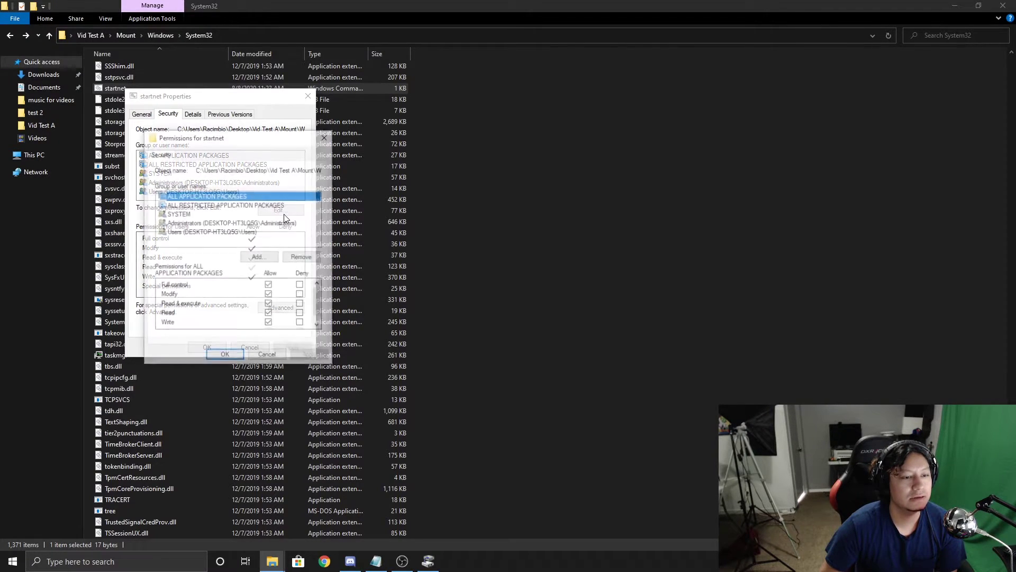
{"action": "left_click", "coordinate": [271, 287]}
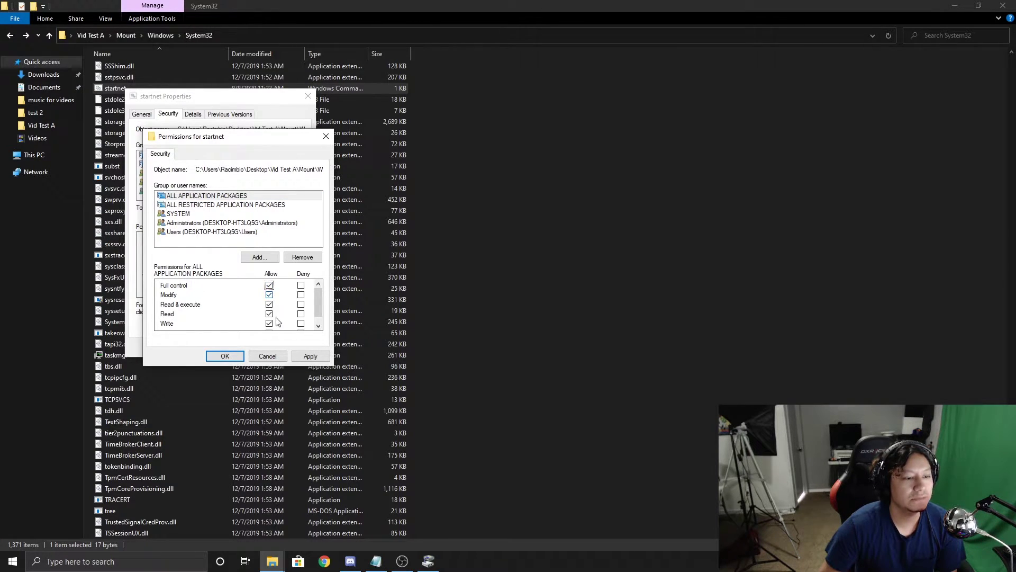
{"action": "scroll", "coordinate": [273, 317], "scroll_direction": "down", "scroll_amount": 1}
{"action": "scroll", "coordinate": [273, 317], "scroll_direction": "up", "scroll_amount": 1}
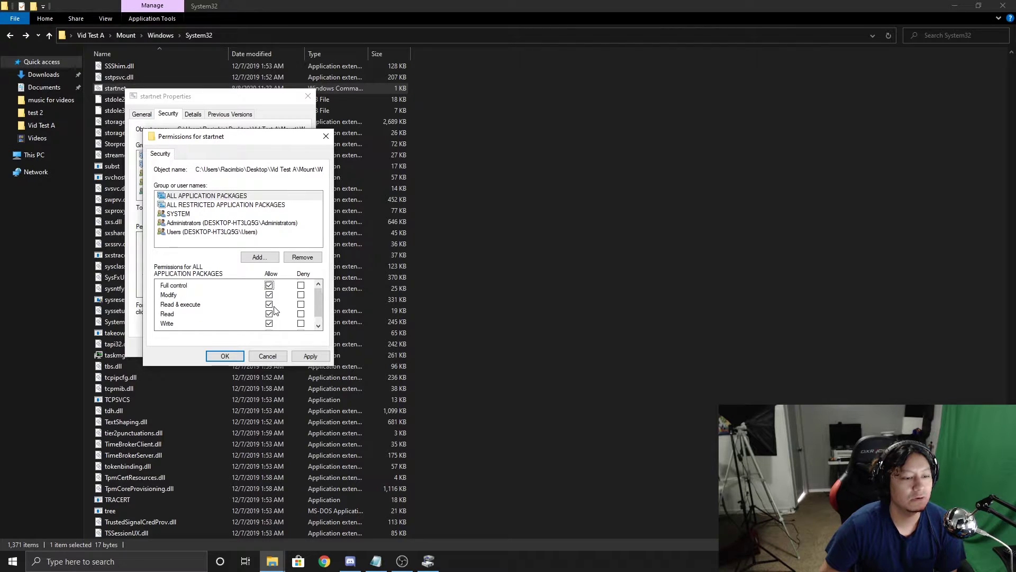
{"action": "scroll", "coordinate": [273, 316], "scroll_direction": "down", "scroll_amount": 1}
{"action": "scroll", "coordinate": [275, 301], "scroll_direction": "up", "scroll_amount": 1}
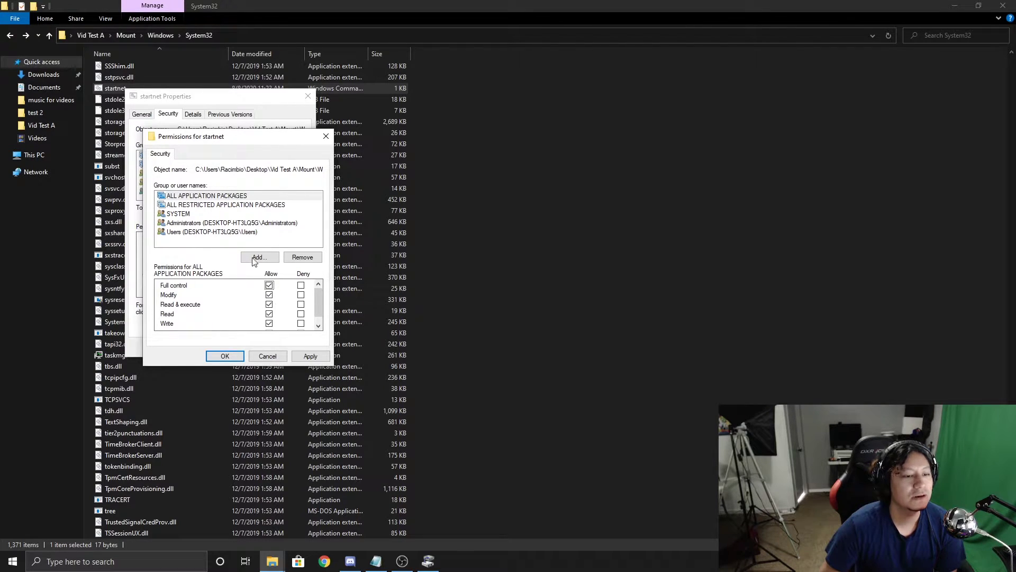
{"action": "left_click", "coordinate": [310, 356]}
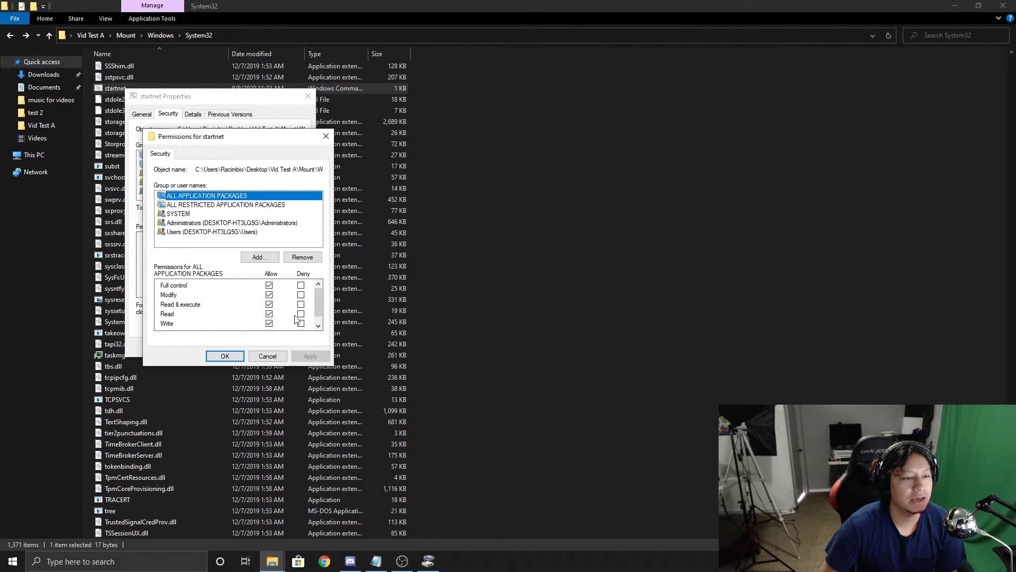
- Review the startnet permissions of each listed group, then close the permissions and properties dialogs with the settings accepted
{"action": "left_click", "coordinate": [210, 205]}
{"action": "left_click", "coordinate": [182, 214]}
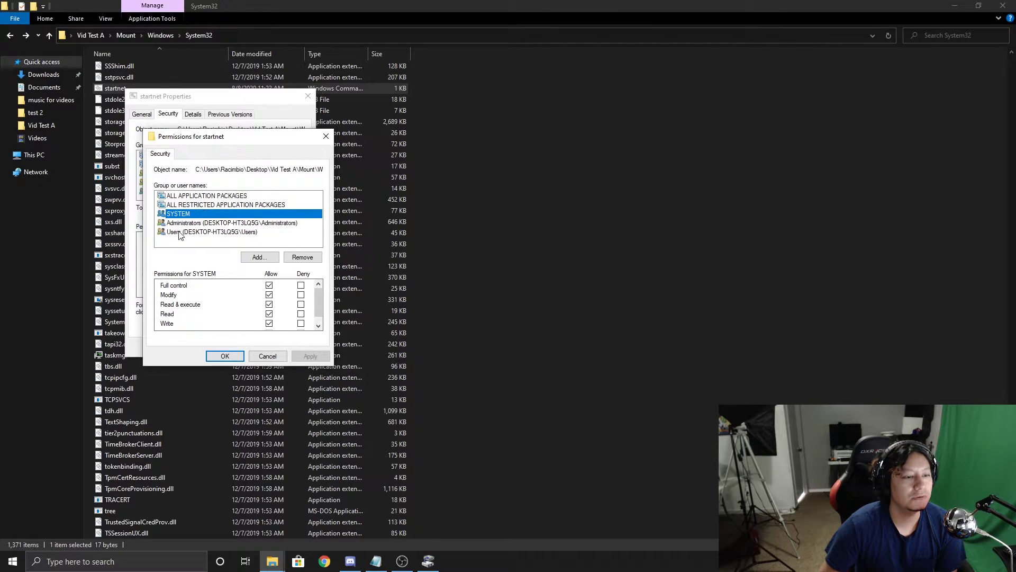
{"action": "left_click", "coordinate": [181, 233]}
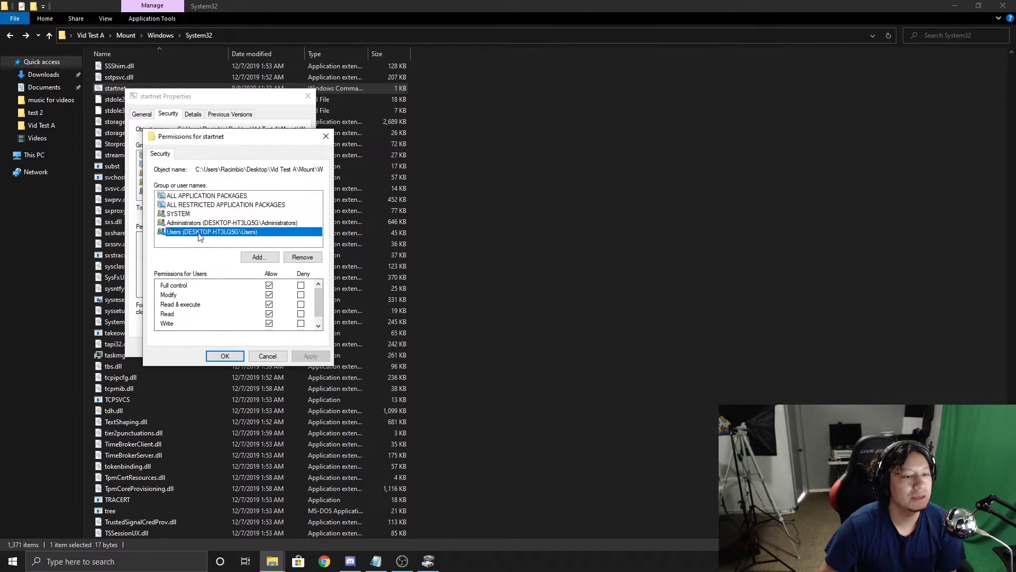
{"action": "left_click", "coordinate": [191, 224]}
{"action": "left_click", "coordinate": [207, 196]}
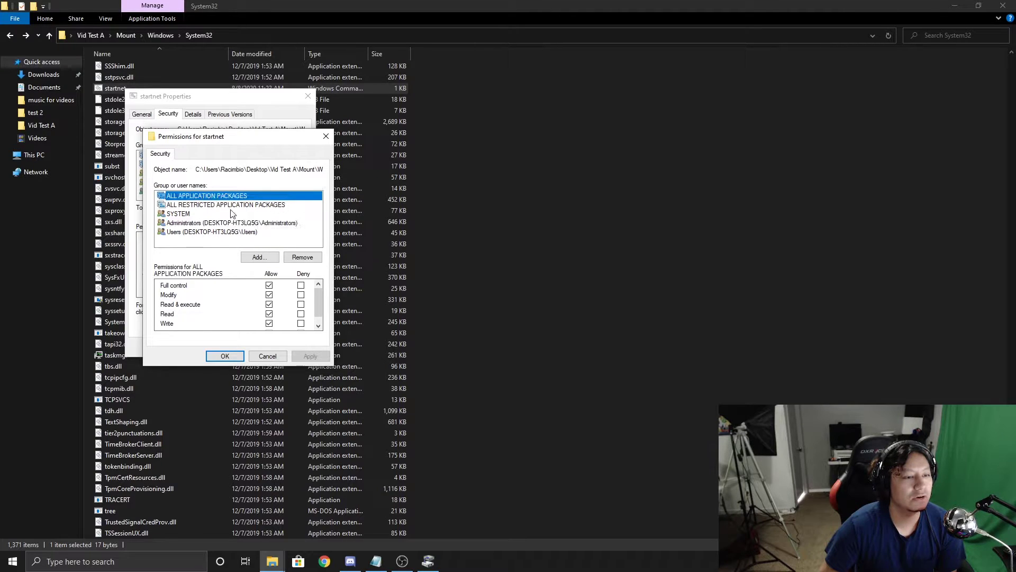
{"action": "left_click", "coordinate": [179, 233]}
{"action": "left_click", "coordinate": [184, 223]}
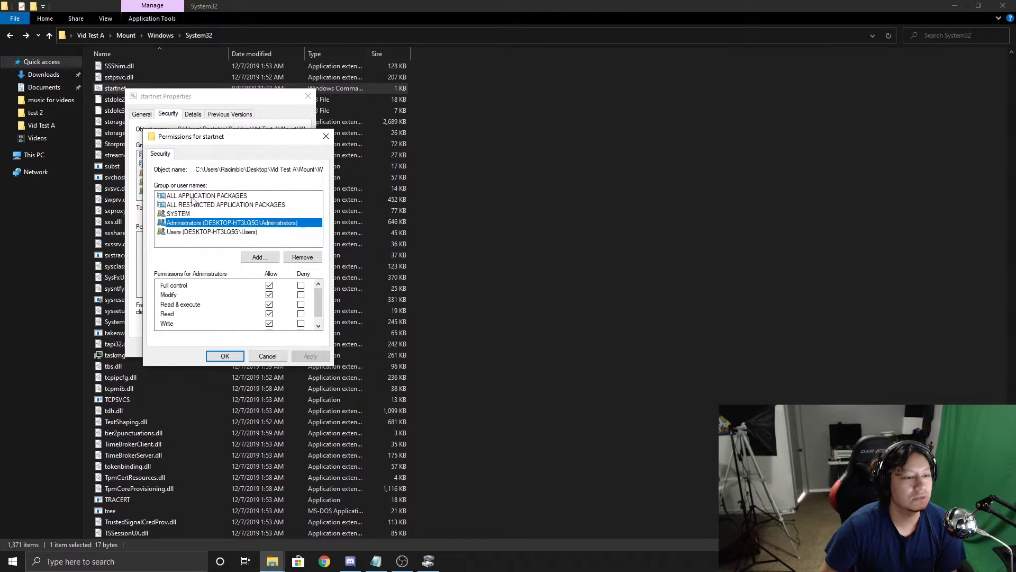
{"action": "left_click", "coordinate": [193, 197]}
{"action": "left_click", "coordinate": [225, 356]}
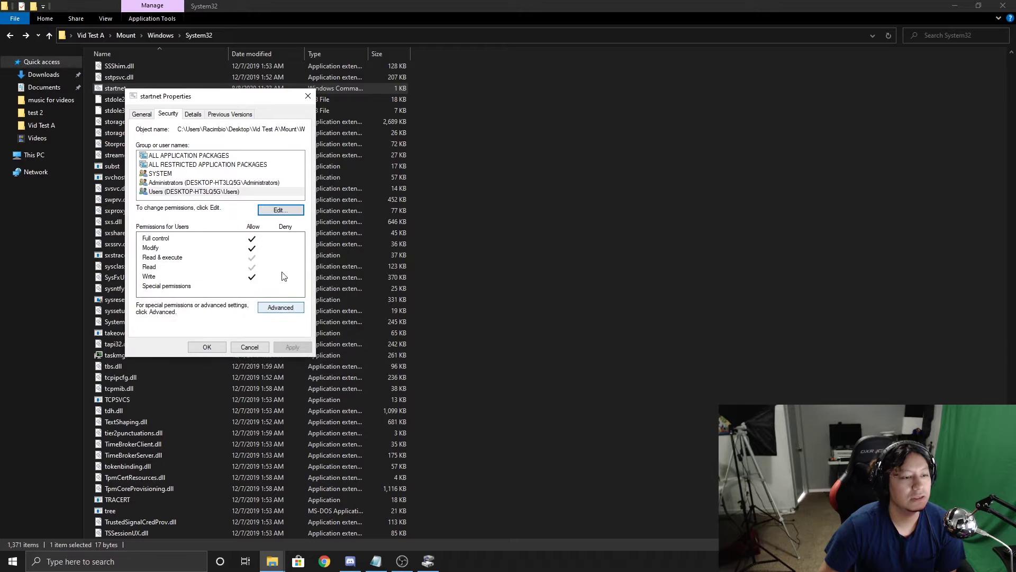
{"action": "left_click", "coordinate": [207, 350]}
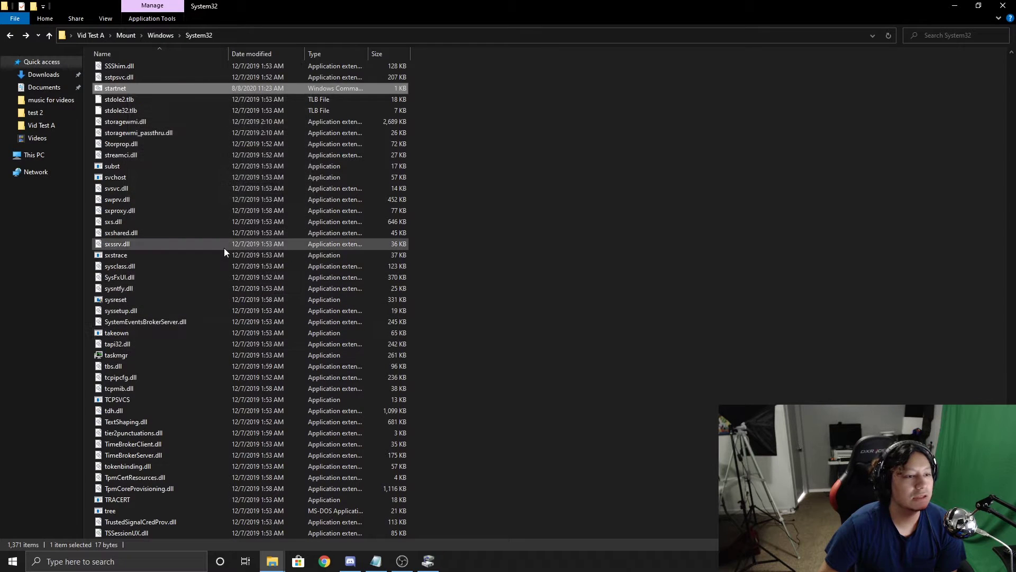
- Open the startnet script for editing in Notepad and begin a new line with "Start" below wpeinit, separated by blank lines
{"action": "right_click", "coordinate": [119, 88]}
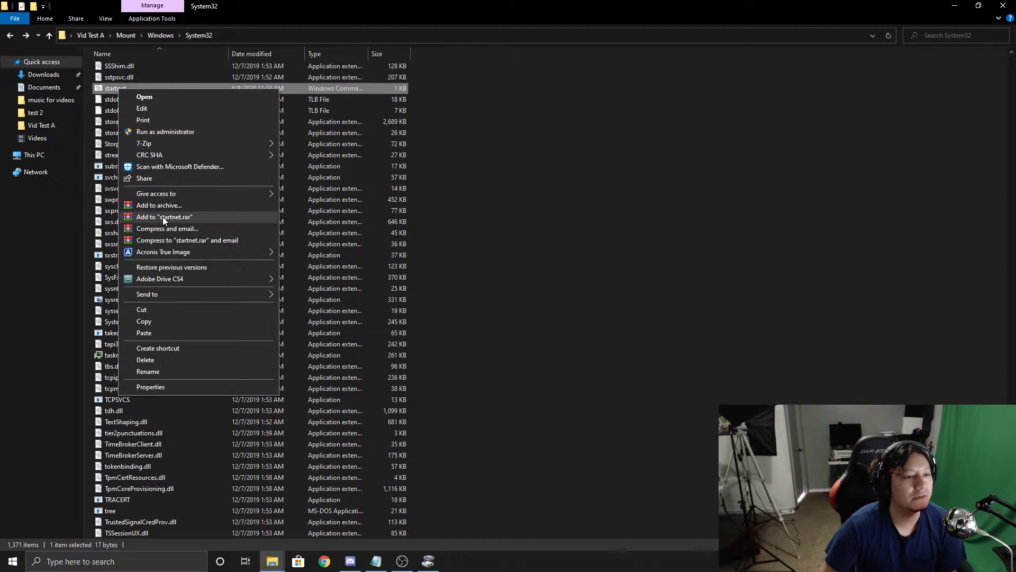
{"action": "left_click", "coordinate": [141, 108]}
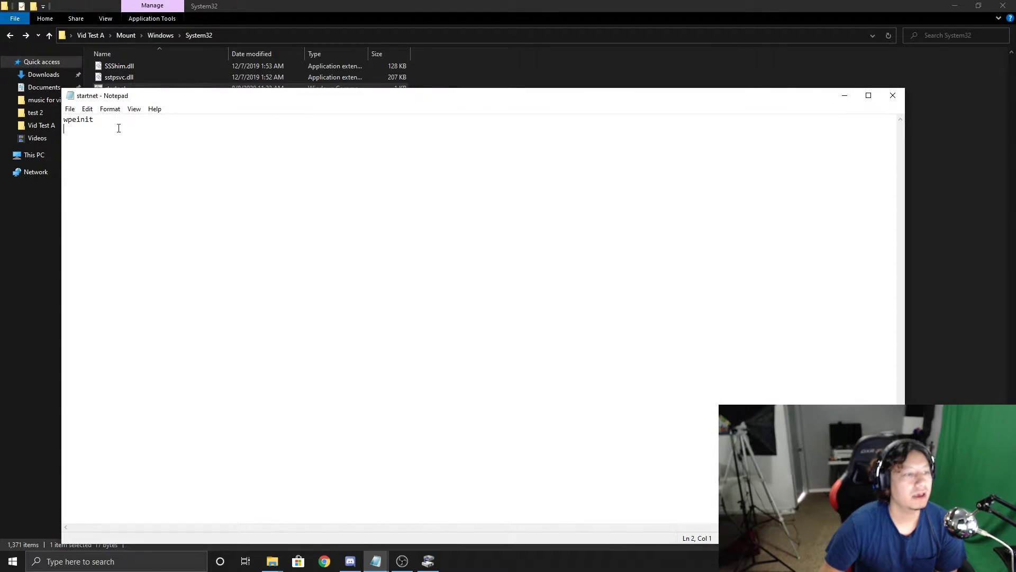
{"action": "key", "text": "Return"}
{"action": "key", "text": "Return"}
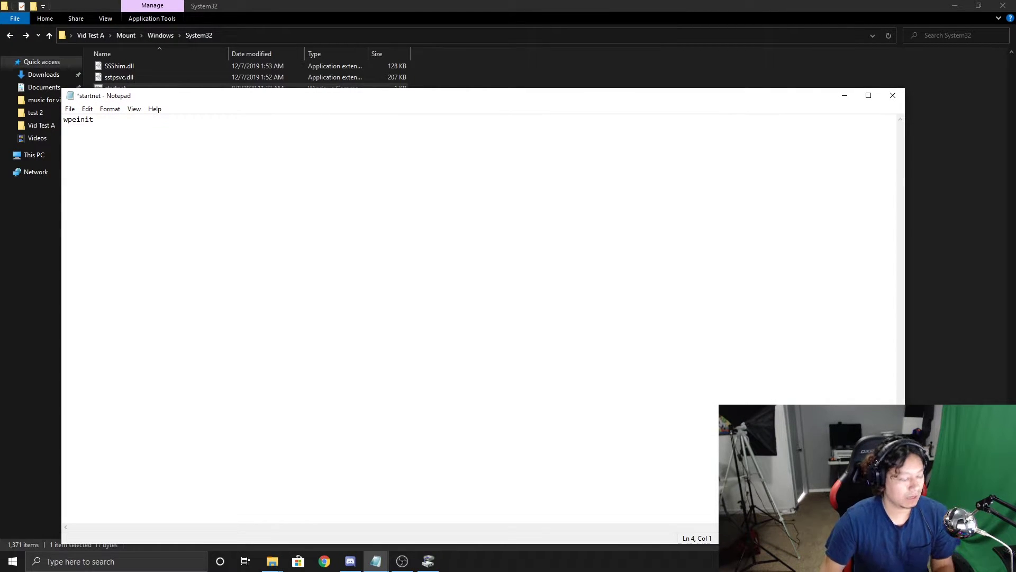
{"action": "type", "text": "Start"}
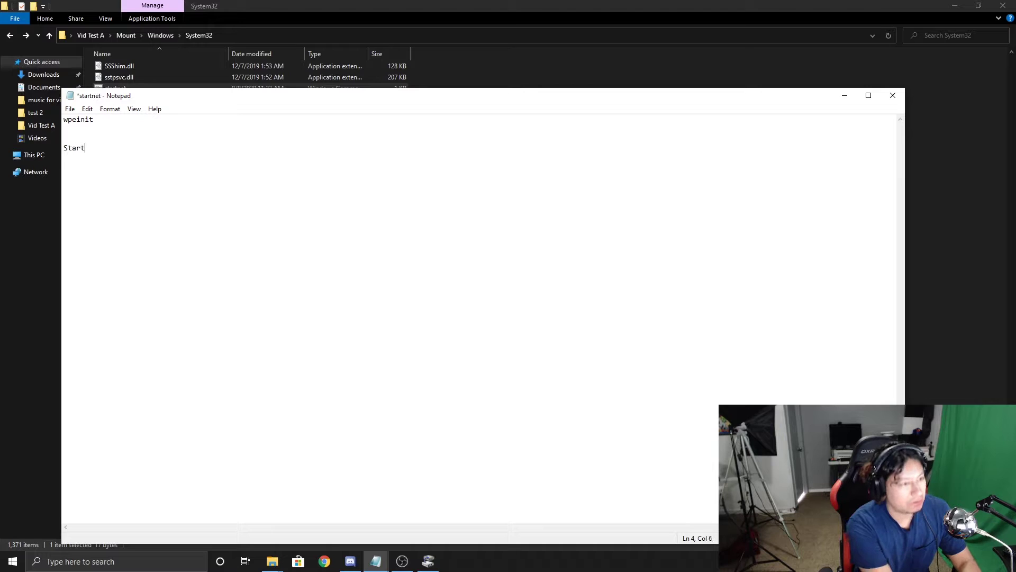
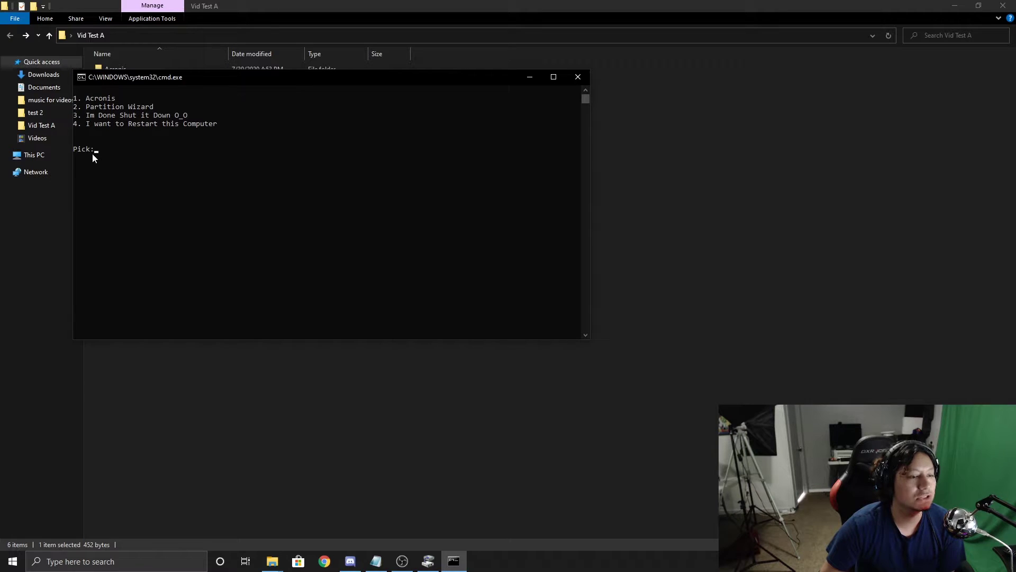
- Close the Launch Apps command window and create a text document named cake in the Vid Test A folder
{"action": "left_click_drag", "start_coordinate": [423, 77], "coordinate": [516, 130]}
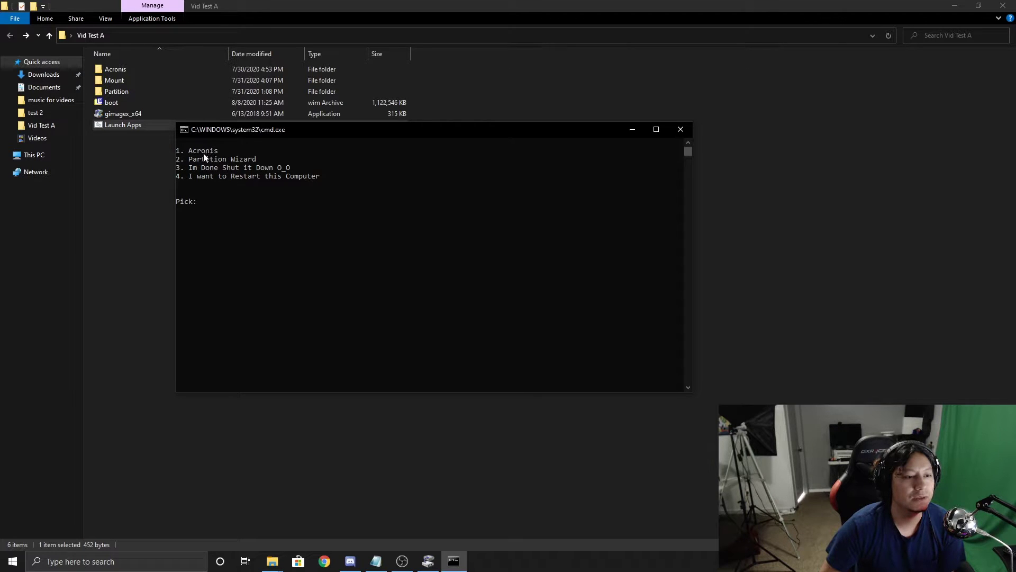
{"action": "left_click", "coordinate": [680, 129]}
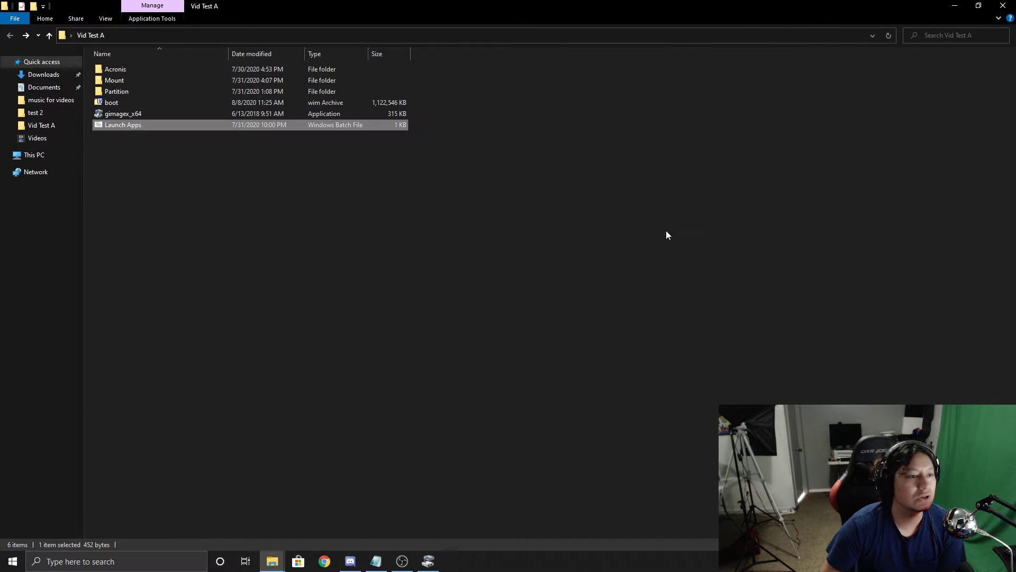
{"action": "right_click", "coordinate": [143, 194]}
{"action": "mouse_move", "coordinate": [188, 325]}
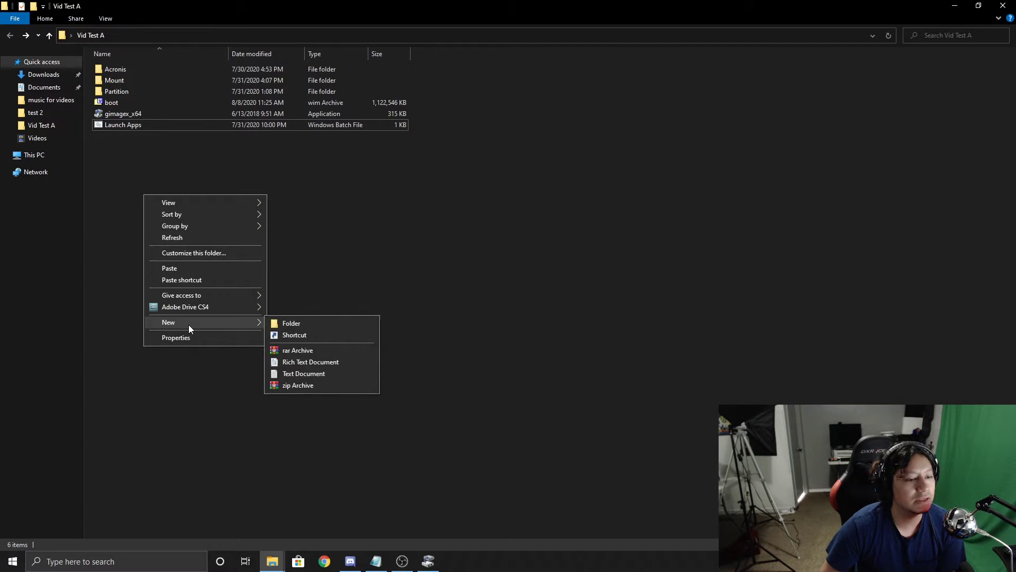
{"action": "left_click", "coordinate": [314, 375]}
{"action": "key", "text": "Return"}
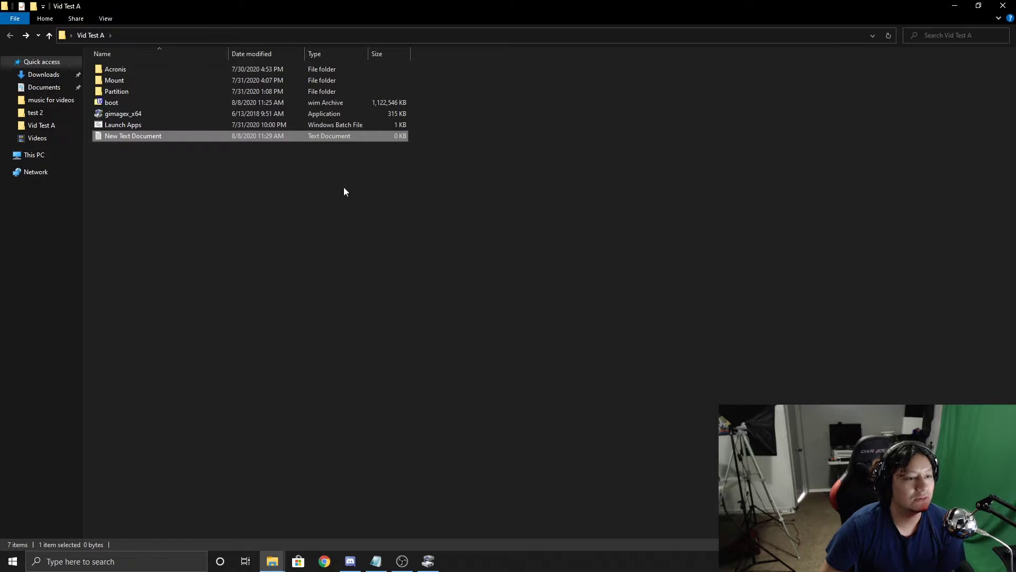
{"action": "key", "text": "F2"}
{"action": "type", "text": "cake"}
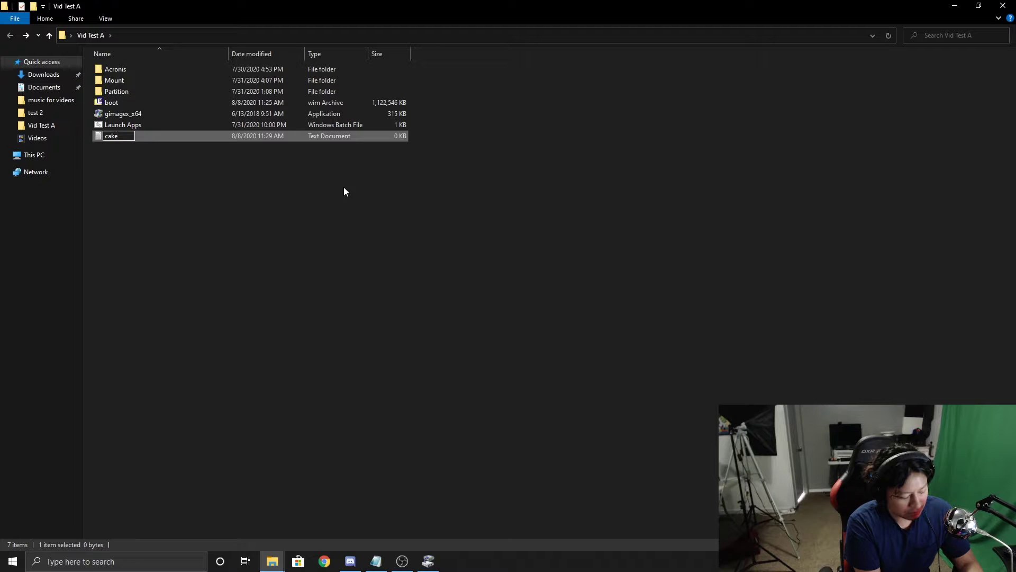
{"action": "key", "text": "Return"}
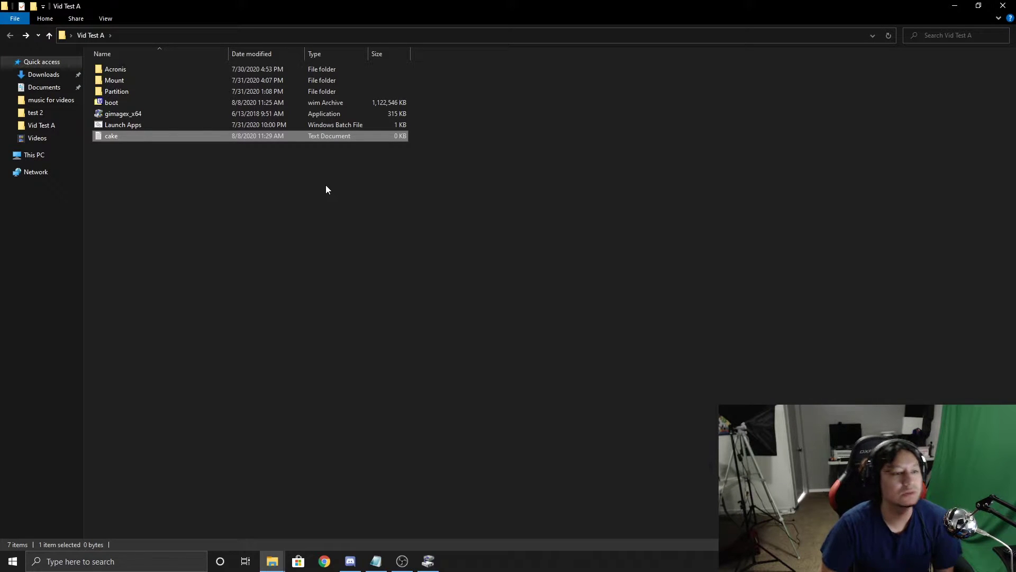
{"action": "double_click", "coordinate": [123, 137]}
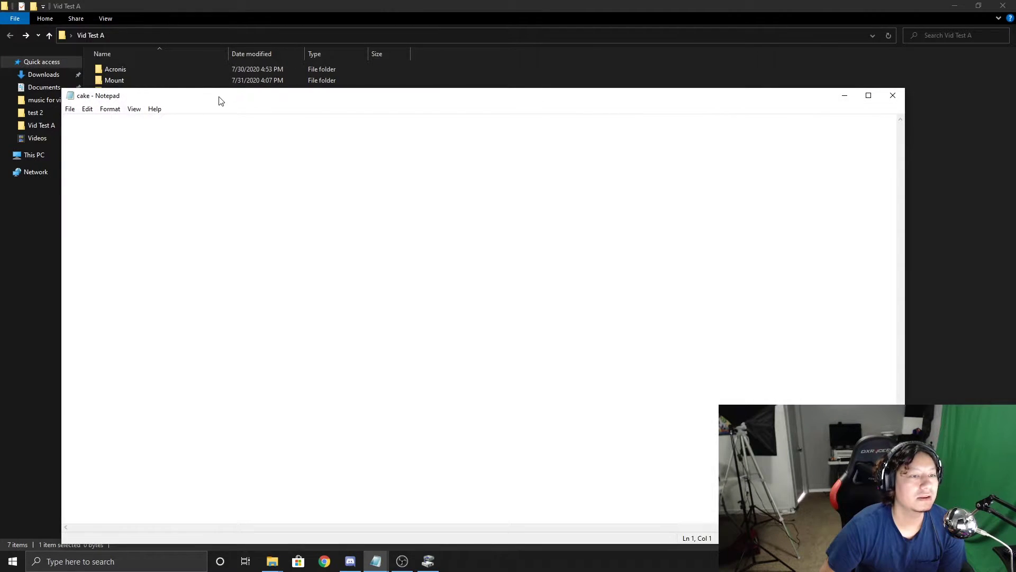
{"action": "left_click_drag", "start_coordinate": [220, 101], "coordinate": [300, 70]}
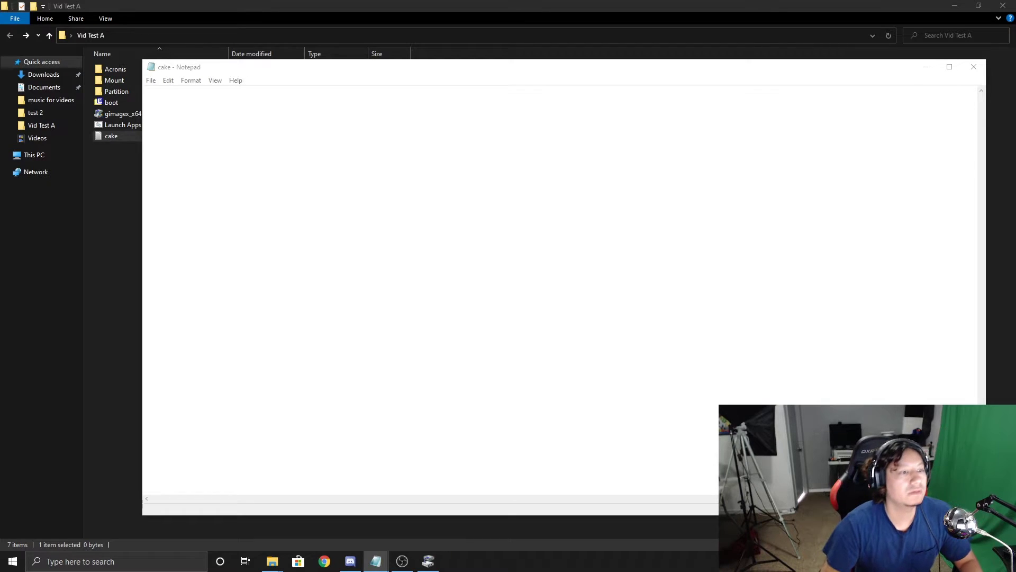
{"action": "left_click", "coordinate": [170, 100]}
{"action": "type", "text": "@echo off cls :start echo."}
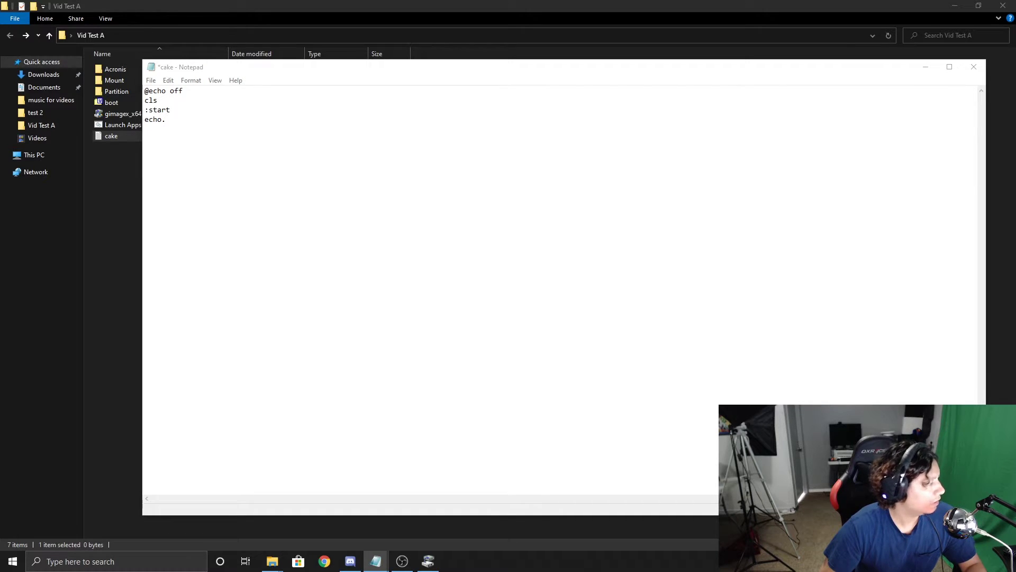
- Add echo menu lines for Acronis, Partition Wizard, "Im Done Shut it Down O_O" and "I want to Restart this Computer", with the prompt set /p x=Pick:
{"action": "left_click", "coordinate": [188, 132]}
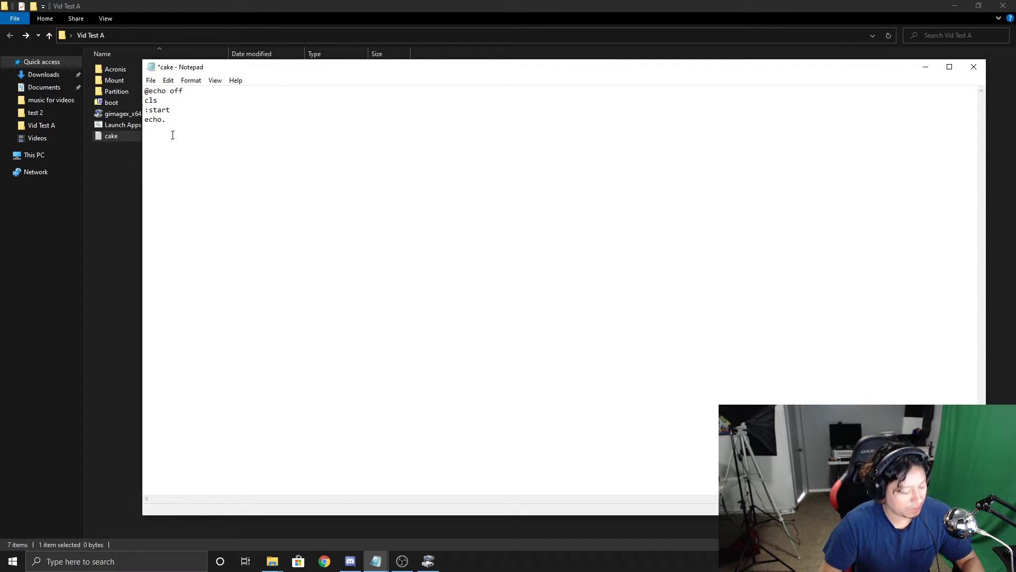
{"action": "type", "text": "echo 1. Acronis echo 2. Partition Wizard echo 3. Im Done Shut it Down O_O echo 4. I want to Restart this Computer echo. echo."}
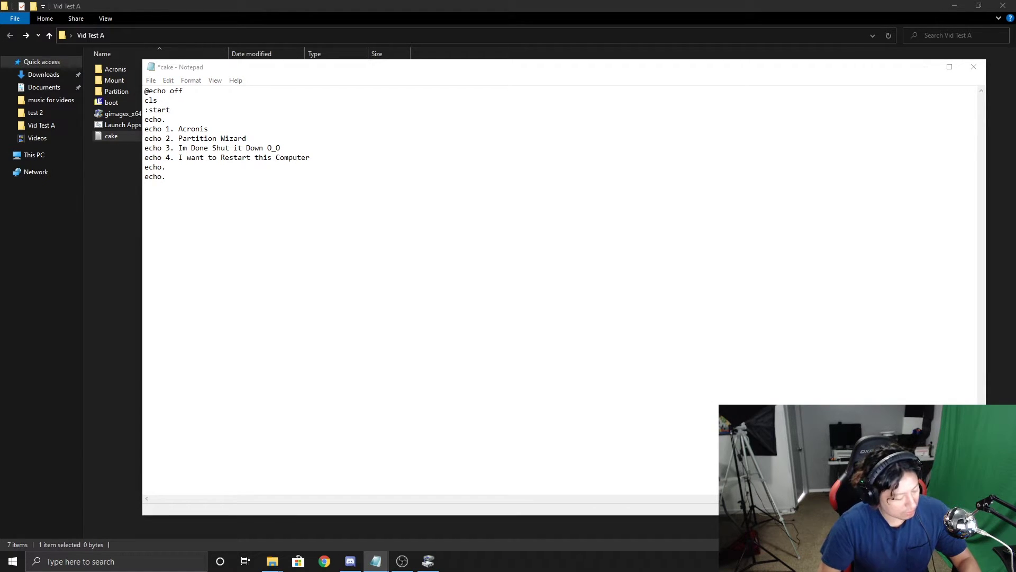
{"action": "left_click", "coordinate": [258, 224]}
{"action": "key", "text": "Return"}
{"action": "type", "text": "set /p x=Pick:"}
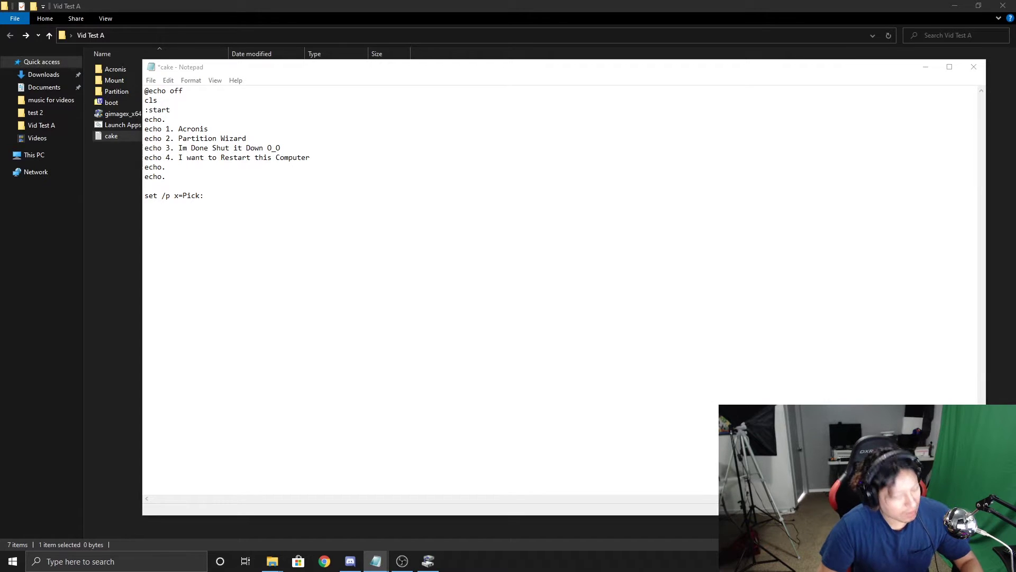
- Add the line IF '%x%' == '%x%' GOTO Item_%x% below the prompt, followed by the label :Item_1 and a new line
{"action": "left_click", "coordinate": [231, 203]}
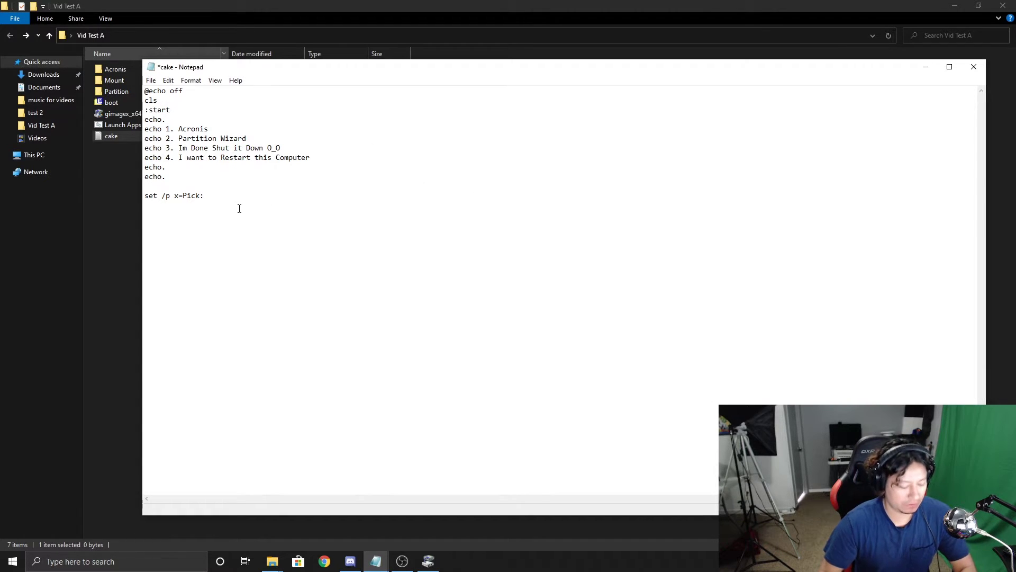
{"action": "type", "text": "IF '%x%' == '%x%' GOTO Item_%x%"}
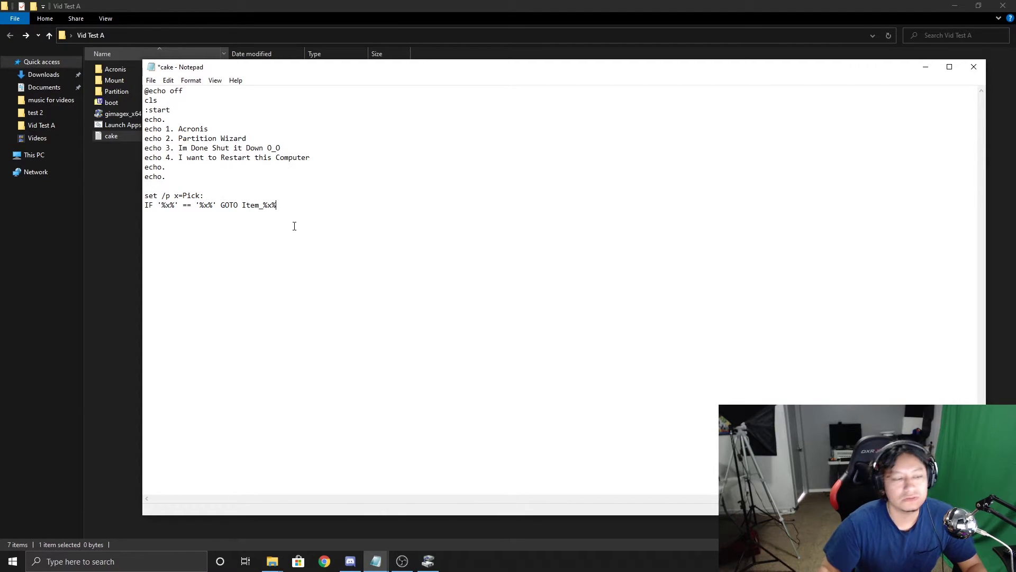
{"action": "key", "text": "Up"}
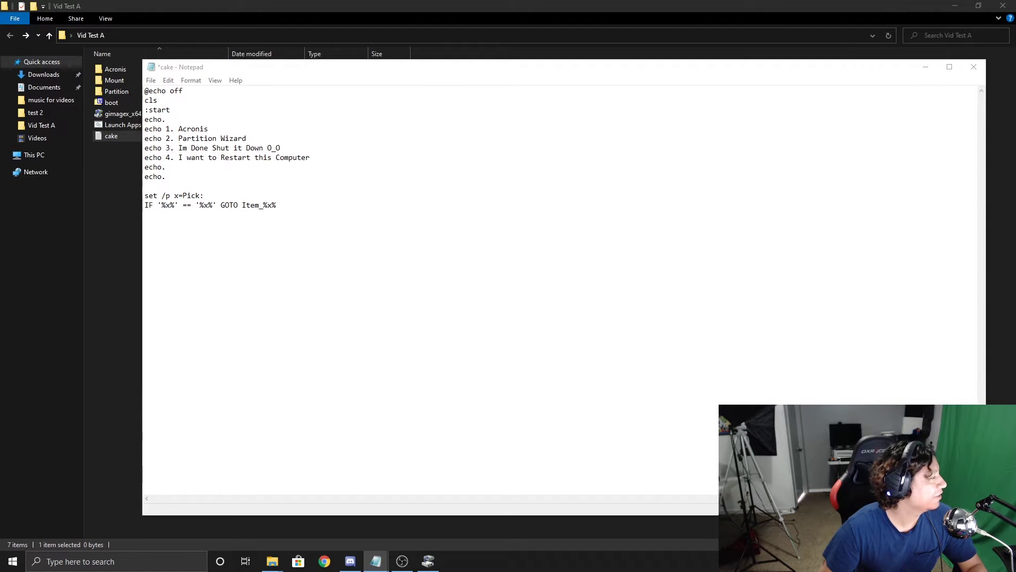
{"action": "left_click", "coordinate": [301, 201]}
{"action": "key", "text": "Return"}
{"action": "type", "text": ":Item_1"}
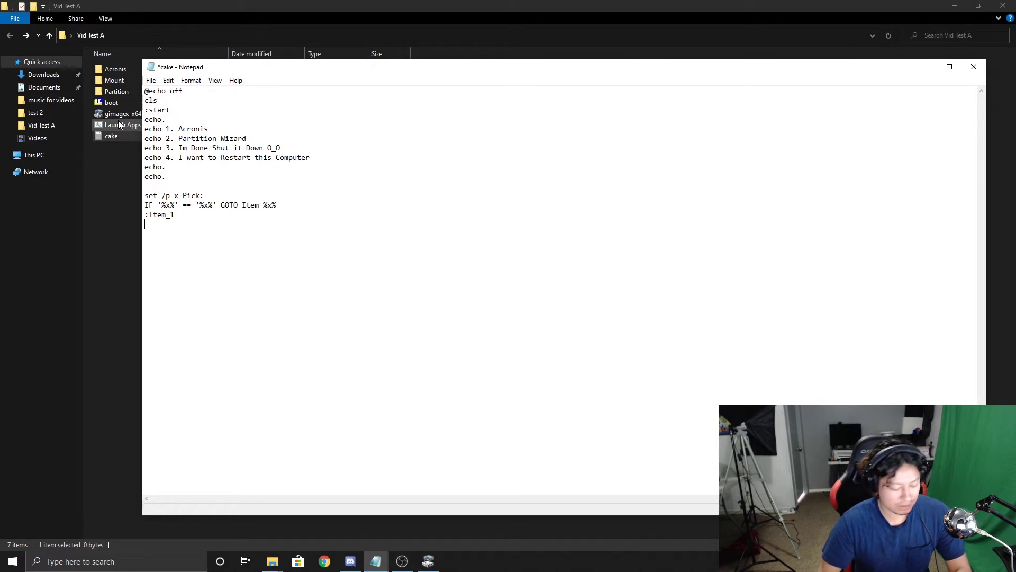
{"action": "key", "text": "Return"}
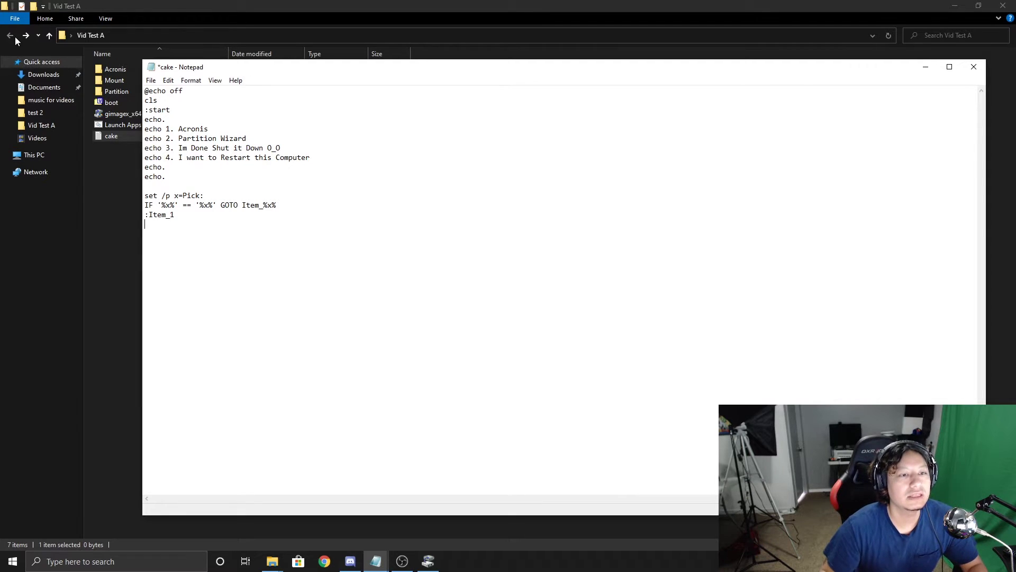
- Locate the TrueImage application in the Mount folder under Program Files, Acronis, TrueImageHome, and check its file name and type in its properties
{"action": "left_click", "coordinate": [280, 8]}
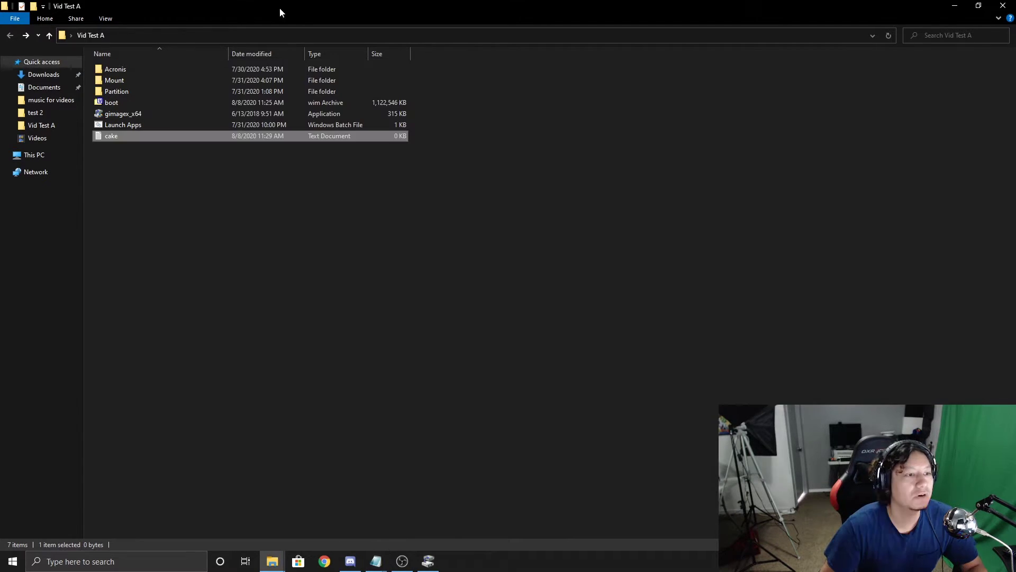
{"action": "double_click", "coordinate": [108, 81]}
{"action": "double_click", "coordinate": [144, 69]}
{"action": "double_click", "coordinate": [125, 70]}
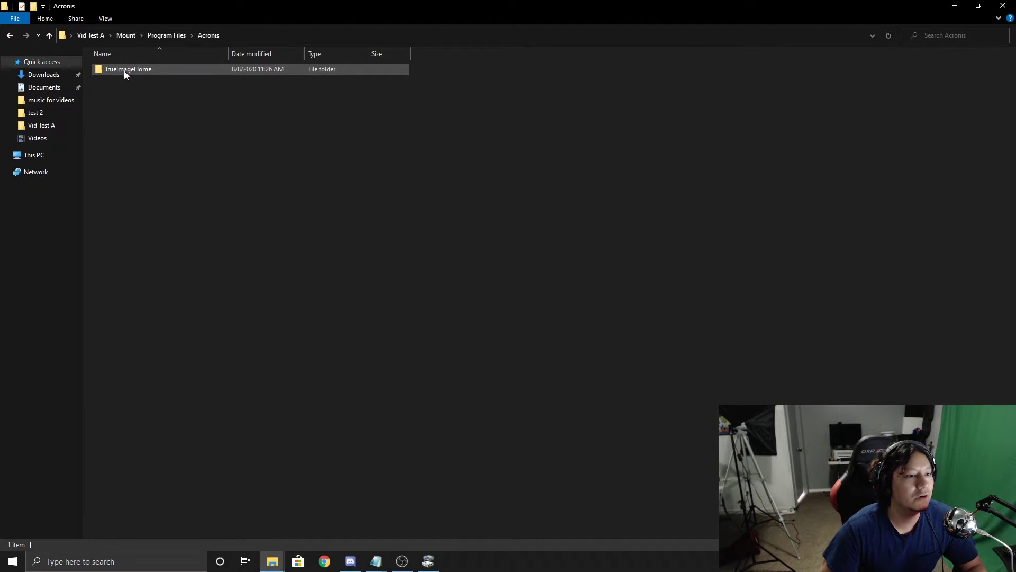
{"action": "double_click", "coordinate": [151, 71]}
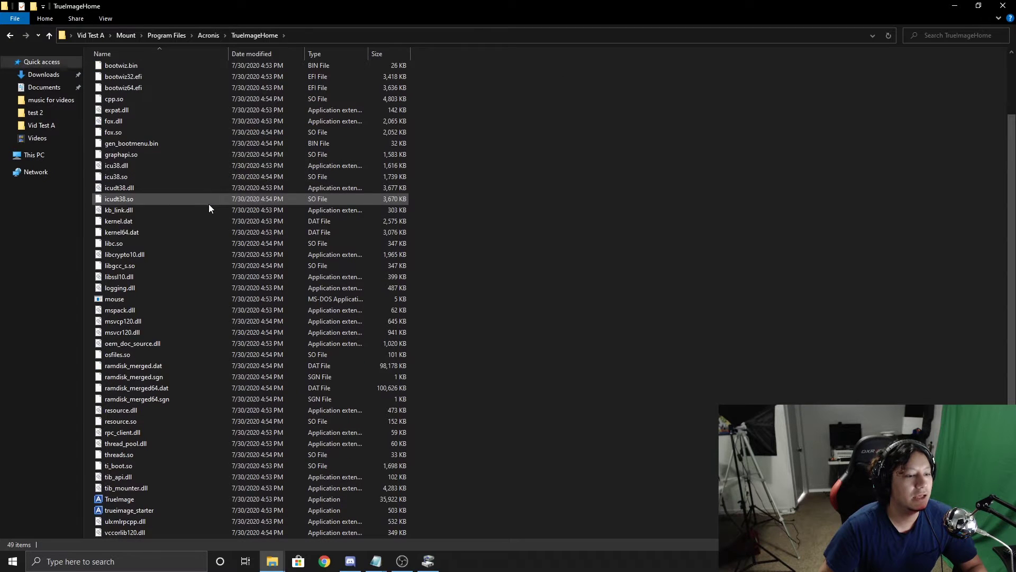
{"action": "left_click", "coordinate": [129, 499]}
{"action": "right_click", "coordinate": [138, 501]}
{"action": "left_click", "coordinate": [172, 491]}
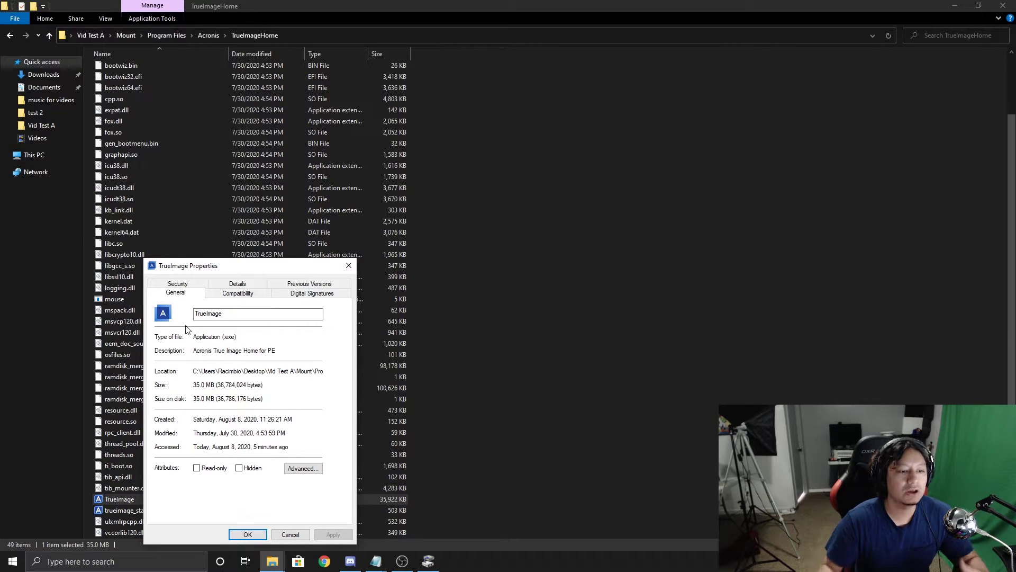
{"action": "left_click", "coordinate": [347, 266]}
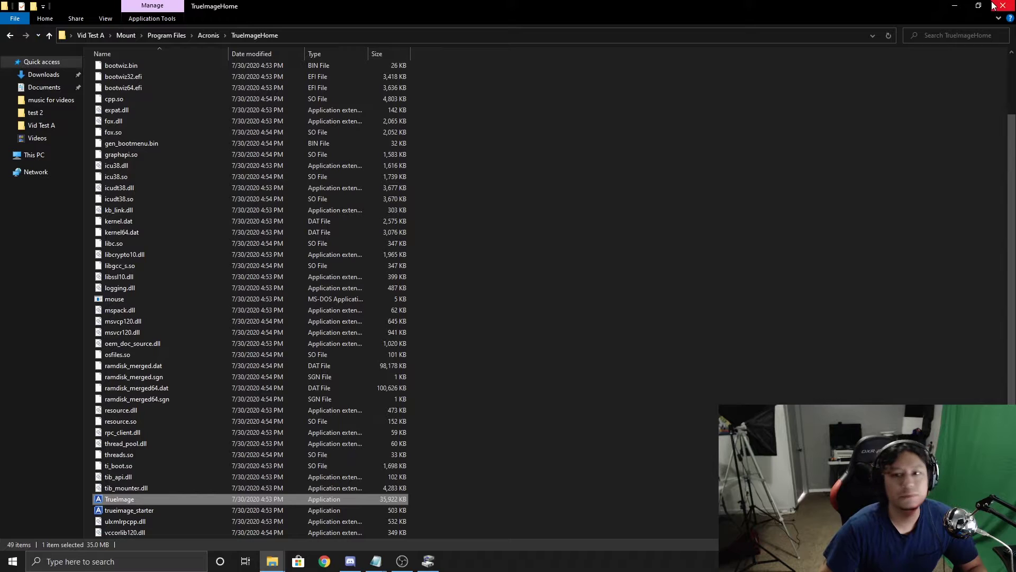
- Go back to the Vid Test A folder and return to the cake script in Notepad
{"action": "left_click", "coordinate": [10, 36]}
{"action": "left_click", "coordinate": [10, 36]}
{"action": "left_click", "coordinate": [11, 36]}
{"action": "left_click", "coordinate": [10, 36]}
{"action": "left_click", "coordinate": [376, 561]}
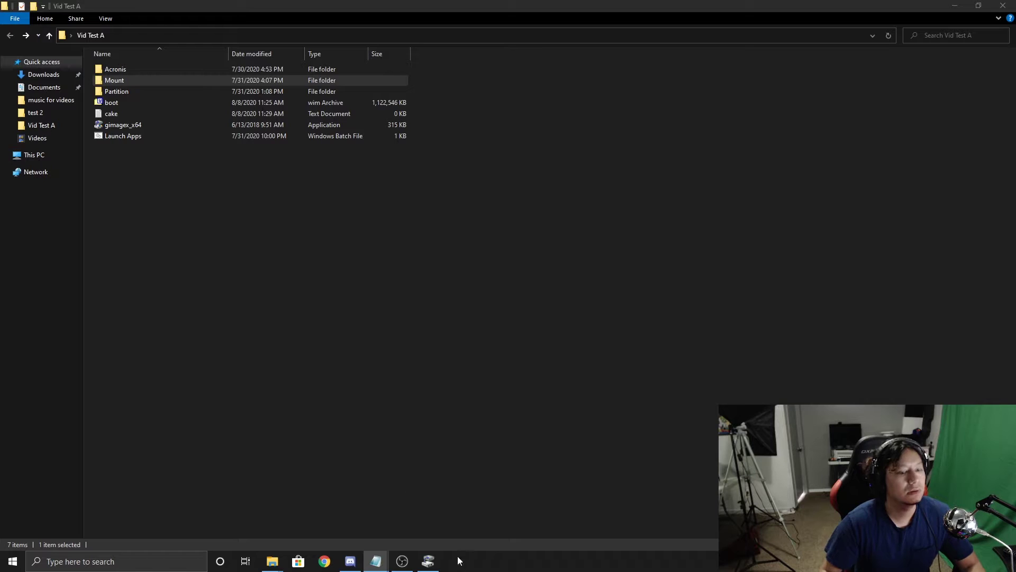
{"action": "left_click", "coordinate": [375, 561]}
{"action": "left_click", "coordinate": [415, 503]}
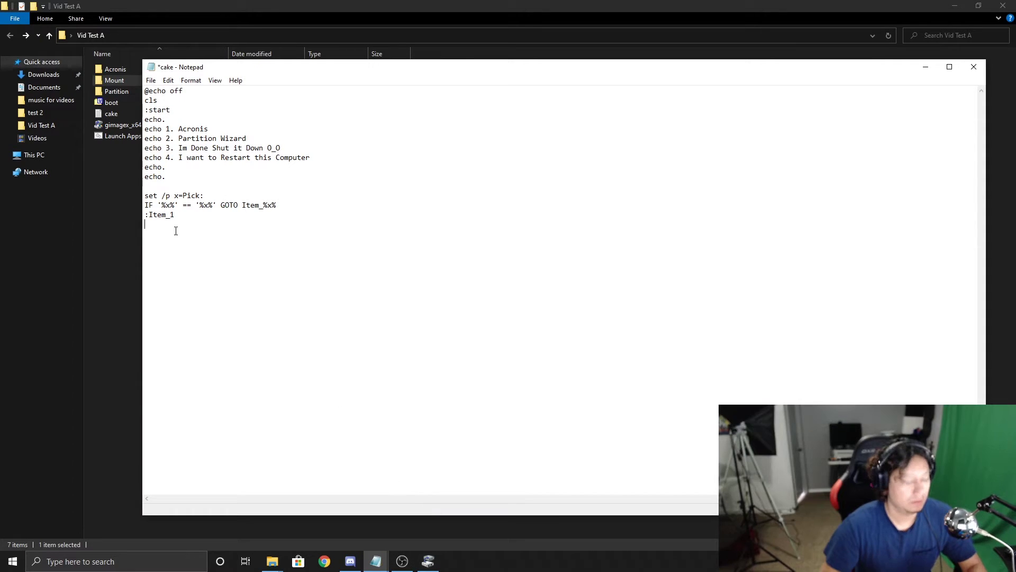
- Under :Item_1, add start /MIN /D"X:\Program Files\Acronis\TrueImageHome" trueimage_starter.exe, then GOTO Start on its own line and a blank line
{"action": "type", "text": "start /MIN /D\"X:\\Program Files\\Acronis\\TrueImageHome\" trueimage_starter.exe GOTO Start"}
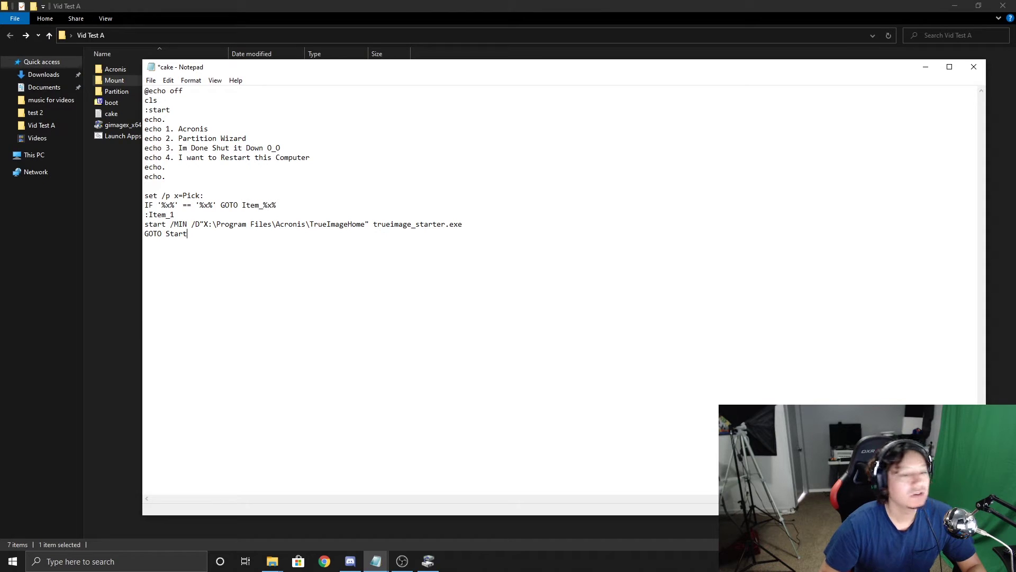
{"action": "key", "text": "Return"}
{"action": "key", "text": "Return"}
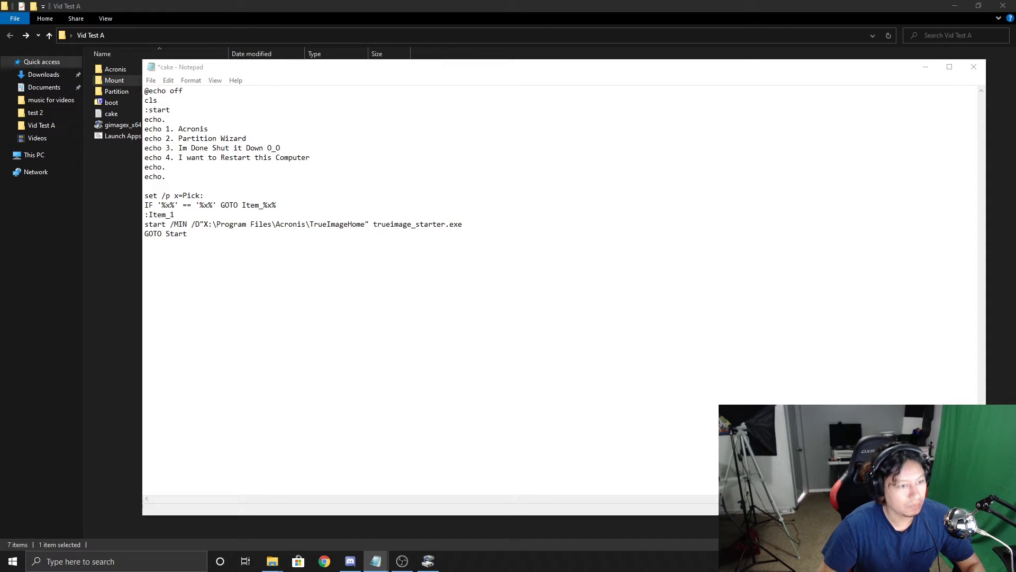
- Add an :Item_2 section with start /MIN /D"X:\Program Files\Partition" PartitionWizard.exe, followed by GOTO Start on its own line
{"action": "left_click", "coordinate": [170, 263]}
{"action": "type", "text": ":Item_2 start /MIN /D\"X:\\Program Files\\Partition\" PartitionWizard.exe GOTO Start"}
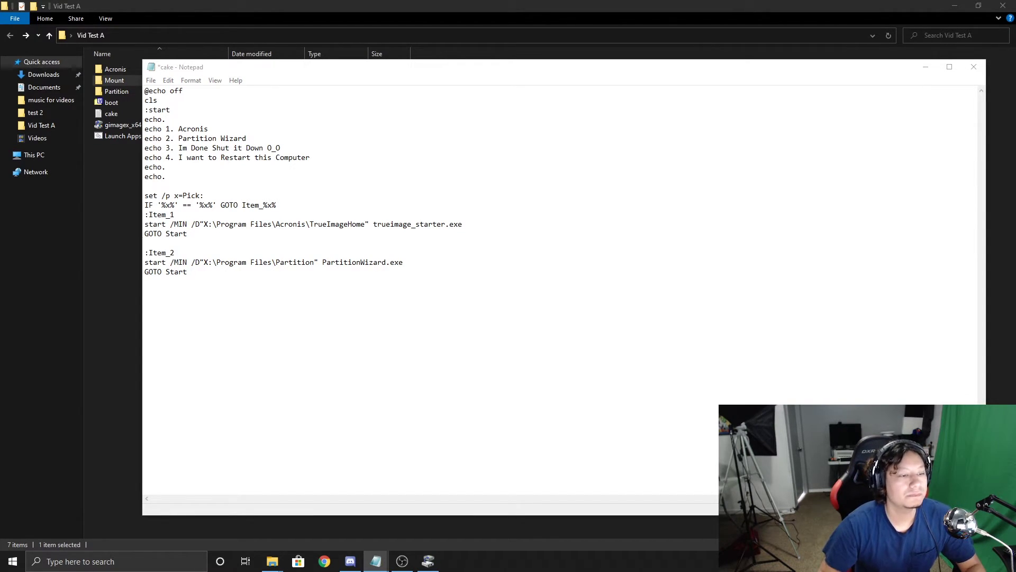
- Add an :Item_3 section containing the command wpeutil shutdown below the :Item_2 section
{"action": "left_click", "coordinate": [182, 305]}
{"action": "type", "text": ":Item_3"}
{"action": "key", "text": "Return"}
{"action": "type", "text": "wpeutil shutdown"}
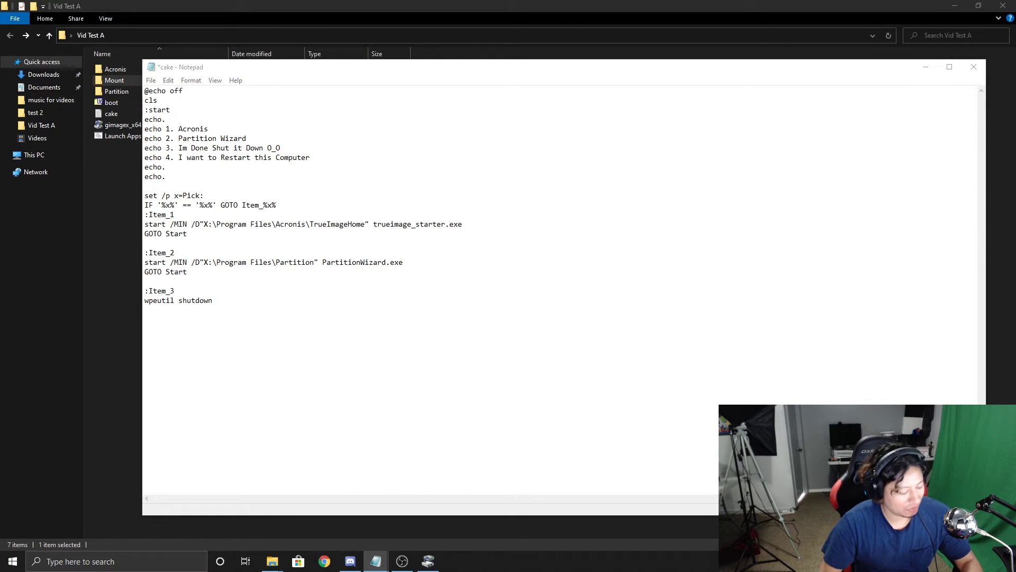
- Add an :Item_4 section containing wpeutil reboot at the end of the script, separated by a blank line
{"action": "left_click", "coordinate": [253, 315]}
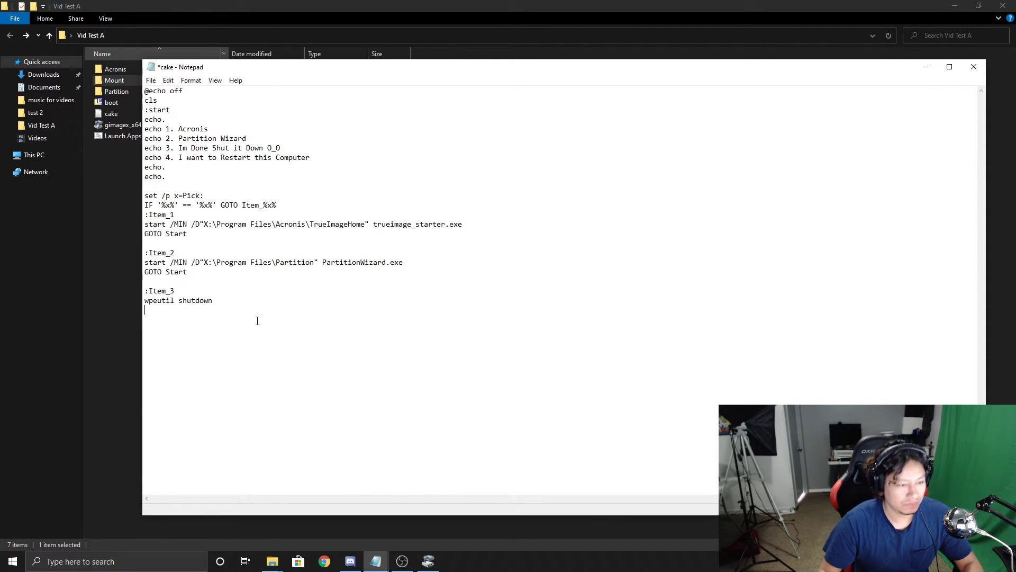
{"action": "key", "text": "Return"}
{"action": "key", "text": "Return"}
{"action": "type", "text": ":Item_4"}
{"action": "key", "text": "Return"}
{"action": "type", "text": "wpeutil reboot"}
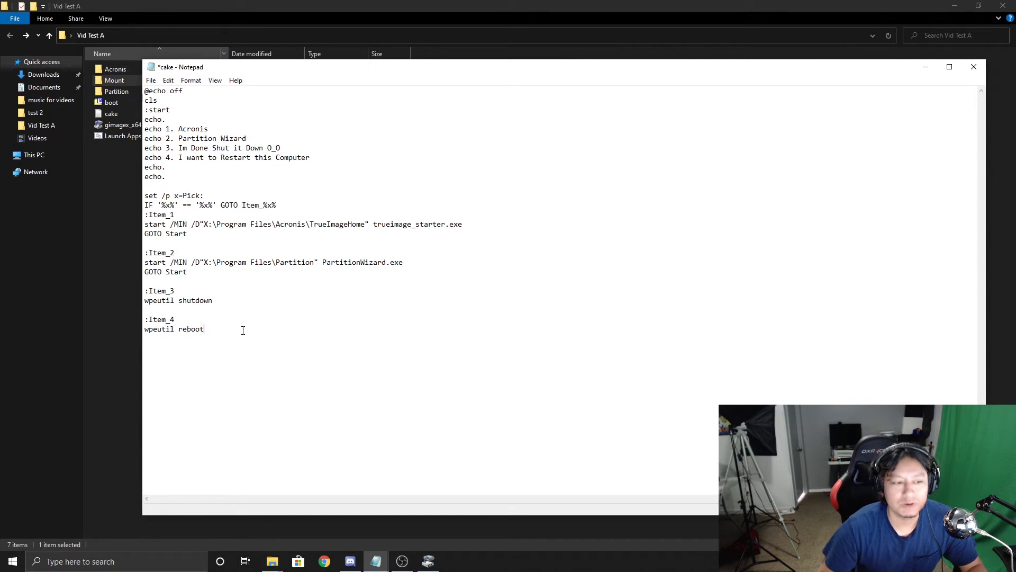
- Save the script as cake.bat in the Vid Test A folder and close it
{"action": "mouse_move", "coordinate": [334, 69]}
{"action": "left_mouse_down"}
{"action": "mouse_move", "coordinate": [348, 69]}
{"action": "mouse_move", "coordinate": [338, 68]}
{"action": "left_mouse_up"}
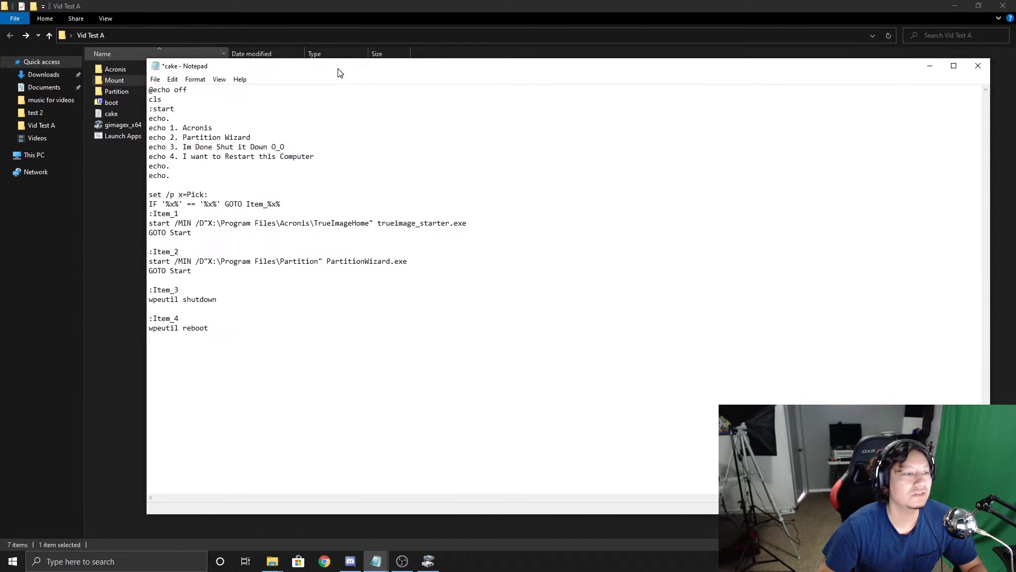
{"action": "left_click", "coordinate": [156, 81]}
{"action": "left_click", "coordinate": [185, 138]}
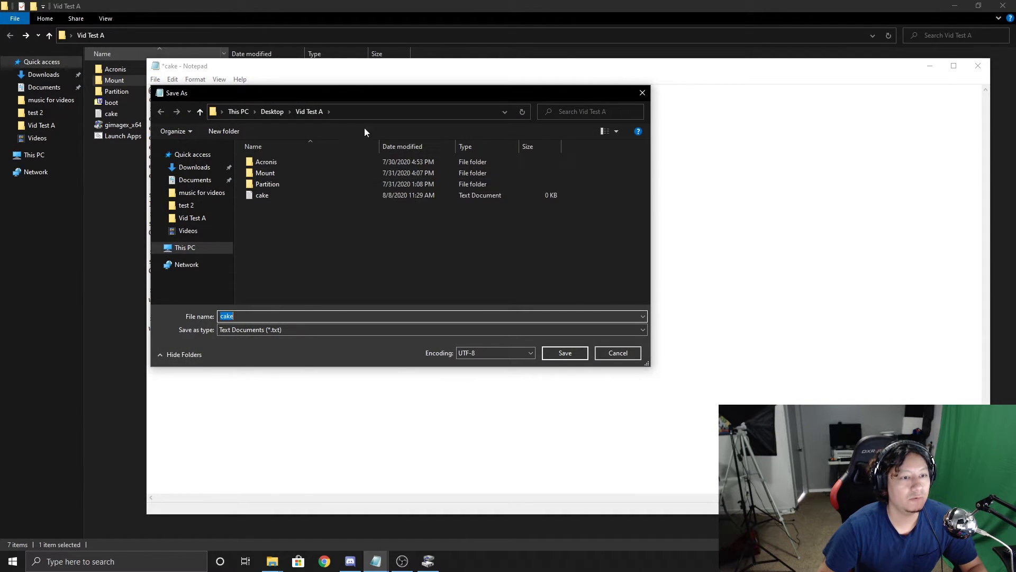
{"action": "left_click", "coordinate": [222, 316]}
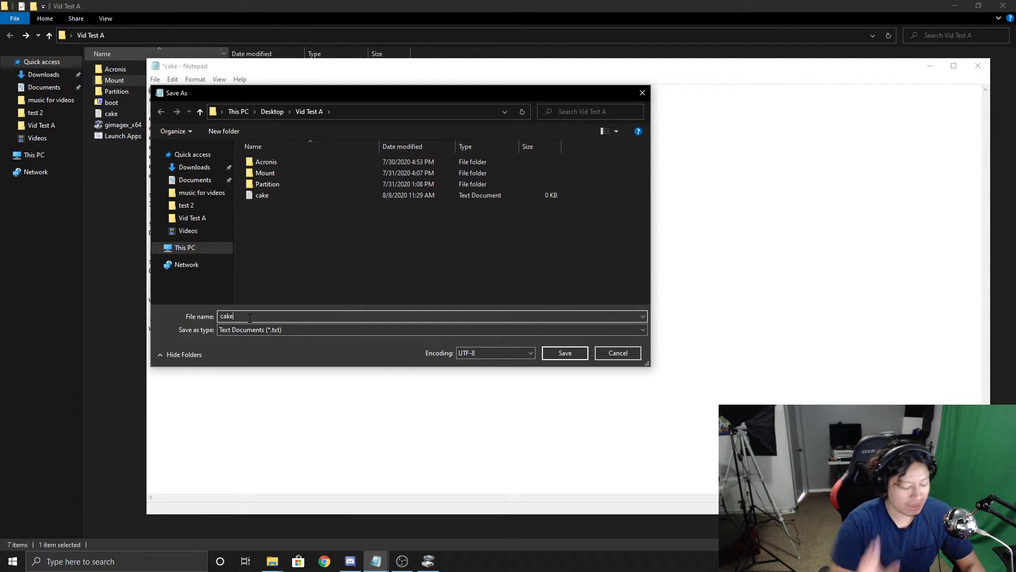
{"action": "type", "text": ".bat"}
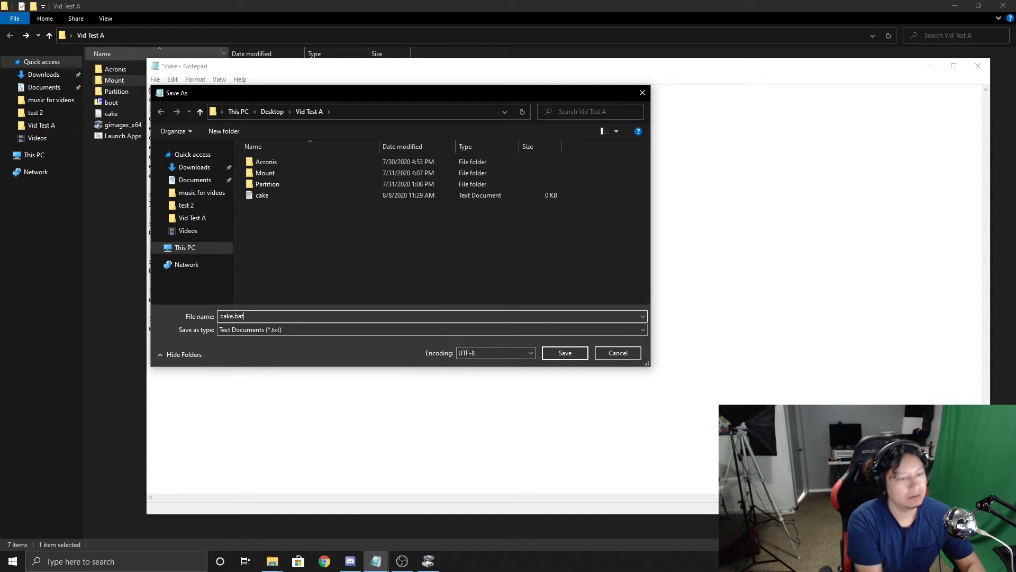
{"action": "left_click", "coordinate": [565, 352]}
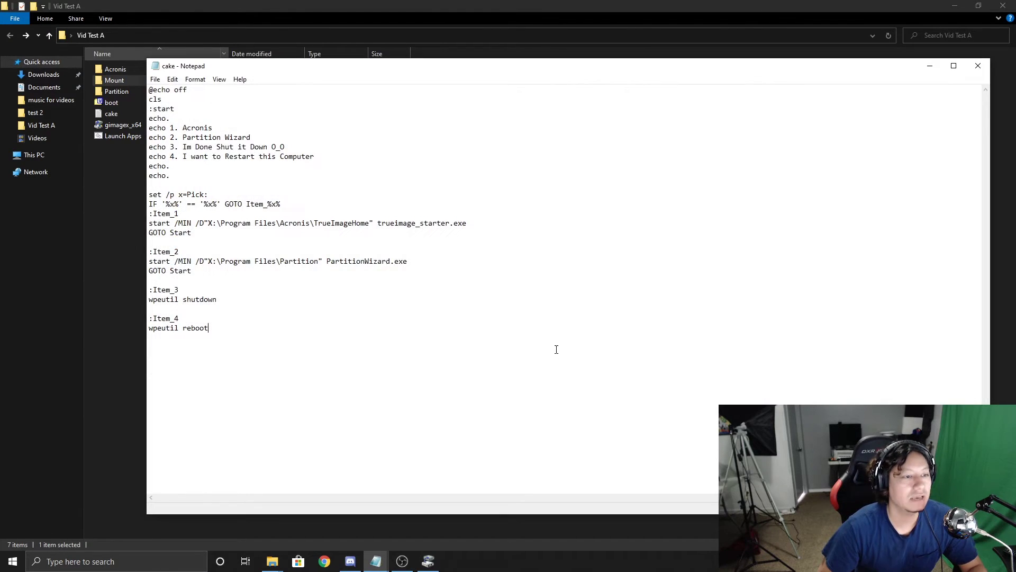
{"action": "left_click", "coordinate": [978, 66]}
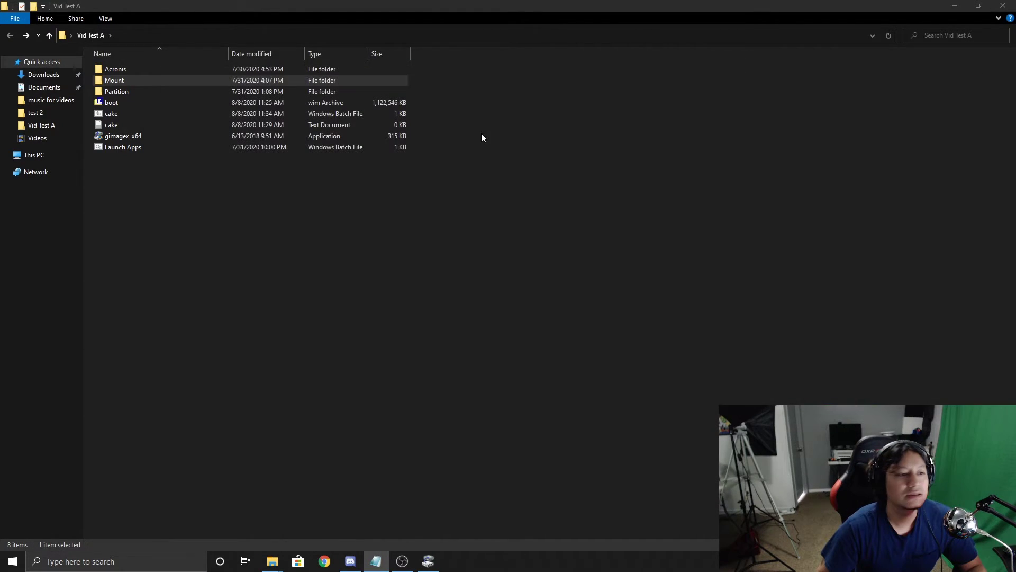
- Run the cake batch file to check its menu, then close the command window
{"action": "double_click", "coordinate": [125, 113]}
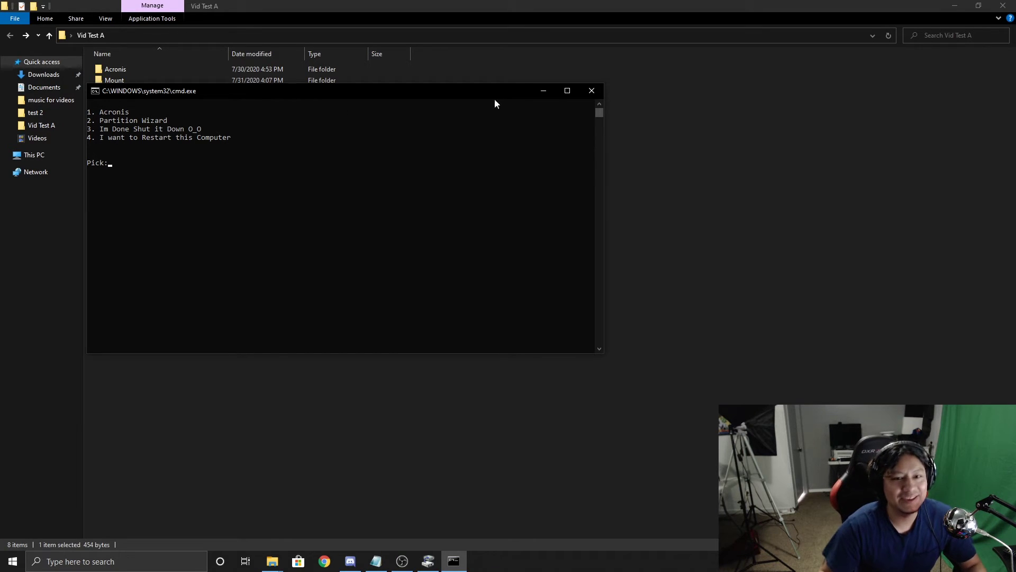
{"action": "left_click", "coordinate": [591, 91]}
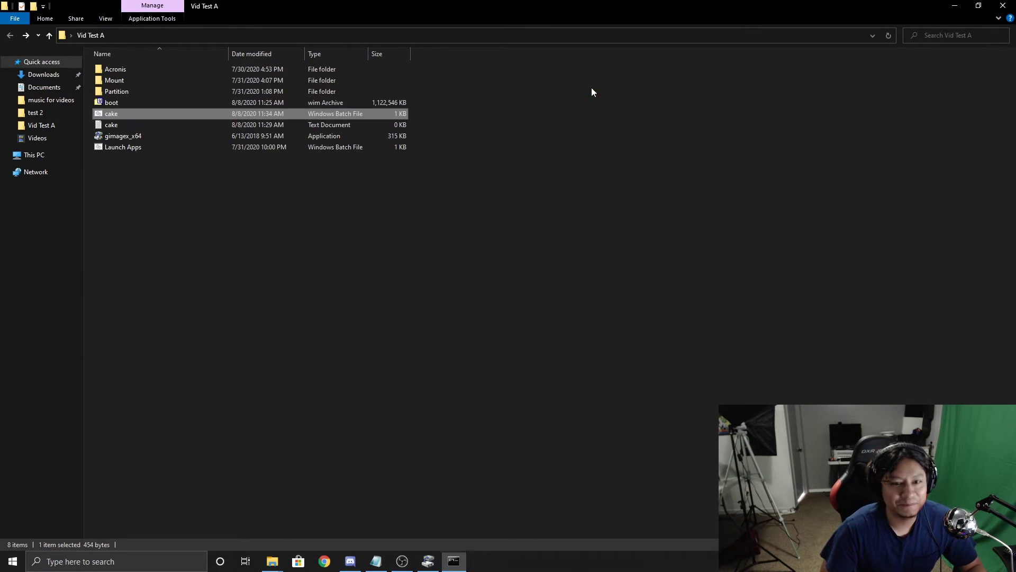
- Copy the cake batch file into System32 under Mount and Windows, granting administrator permission
{"action": "right_click", "coordinate": [116, 113]}
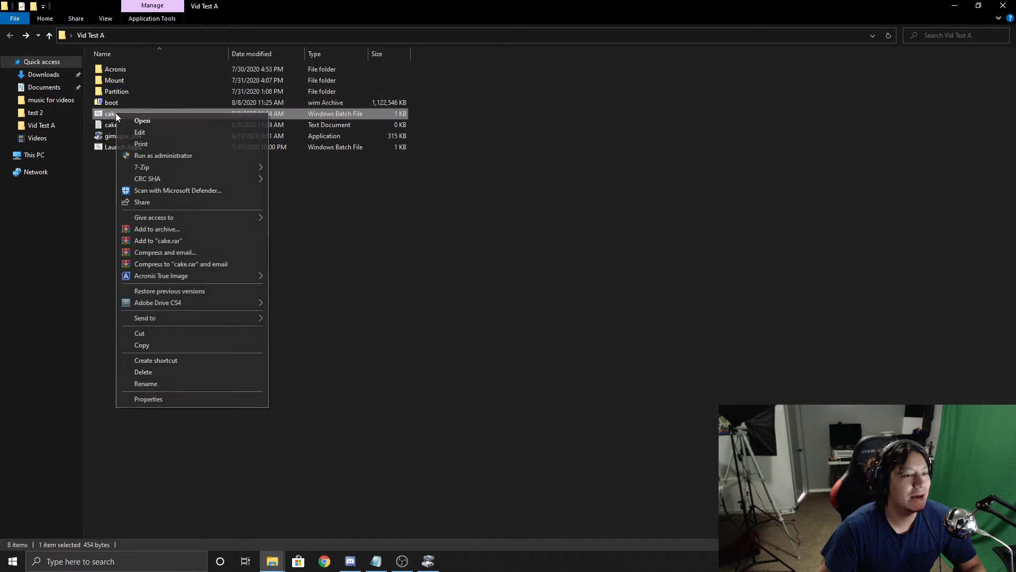
{"action": "left_click", "coordinate": [142, 345]}
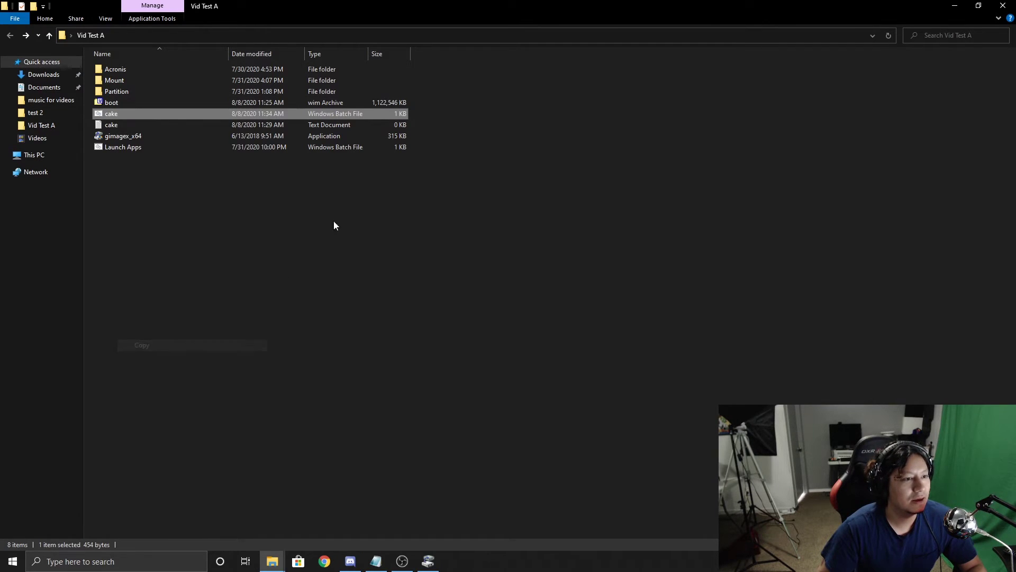
{"action": "double_click", "coordinate": [119, 78]}
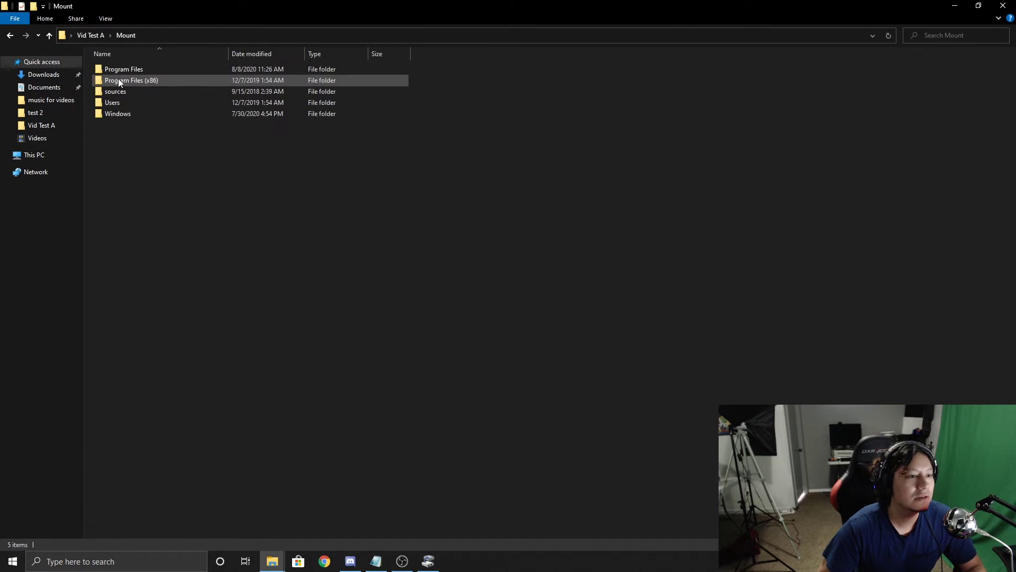
{"action": "double_click", "coordinate": [126, 114]}
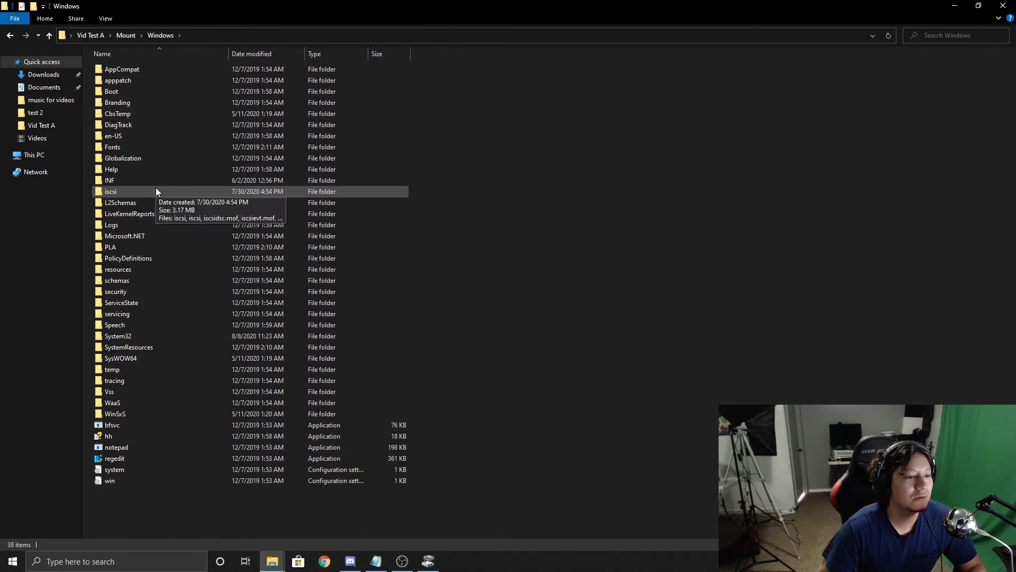
{"action": "left_click", "coordinate": [130, 336]}
{"action": "double_click", "coordinate": [128, 336]}
{"action": "scroll", "coordinate": [303, 145], "scroll_direction": "down", "scroll_amount": 20}
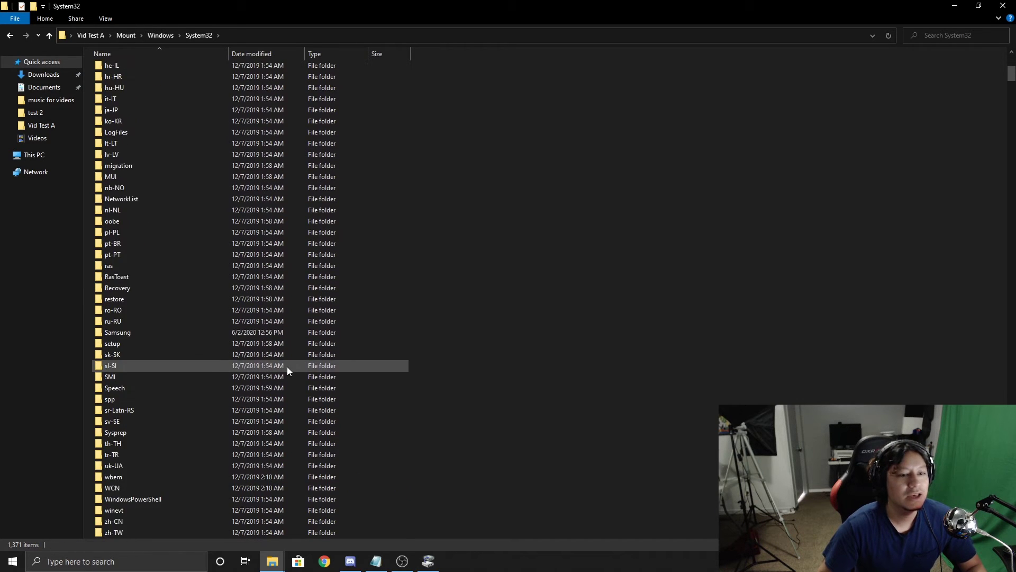
{"action": "right_click", "coordinate": [836, 268]}
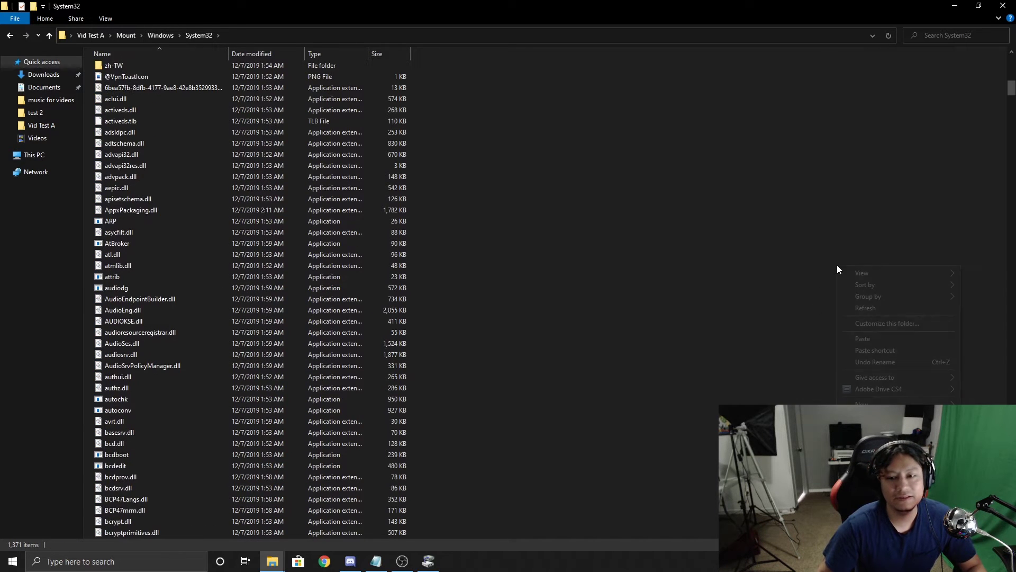
{"action": "left_click", "coordinate": [862, 338]}
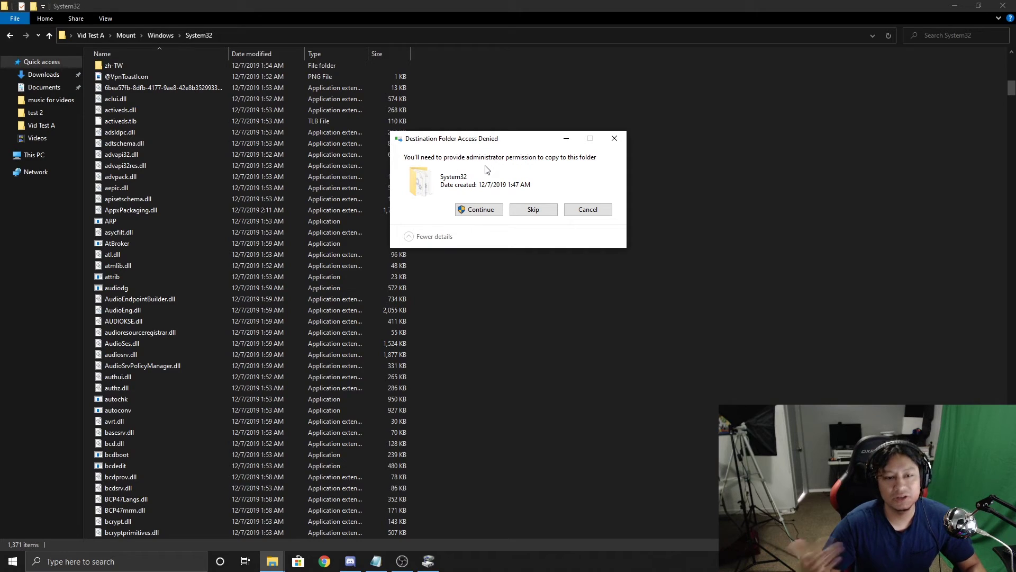
{"action": "left_click", "coordinate": [469, 209]}
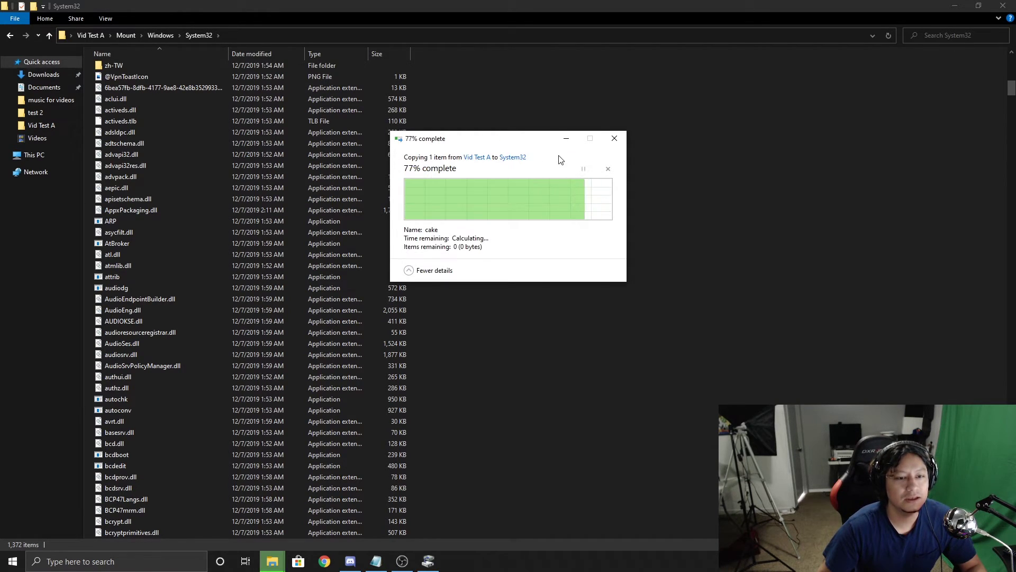
- Close the open System32 and Vid Test A folder windows and bring GImageX into view
{"action": "scroll", "coordinate": [422, 314], "scroll_direction": "down", "scroll_amount": 1}
{"action": "scroll", "coordinate": [393, 322], "scroll_direction": "up", "scroll_amount": 12}
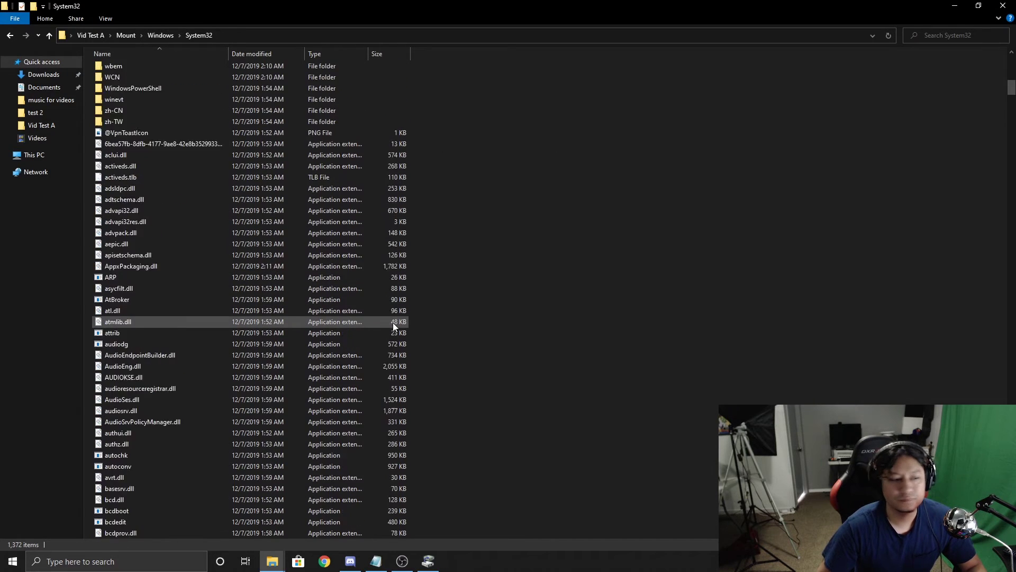
{"action": "scroll", "coordinate": [392, 322], "scroll_direction": "down", "scroll_amount": 10}
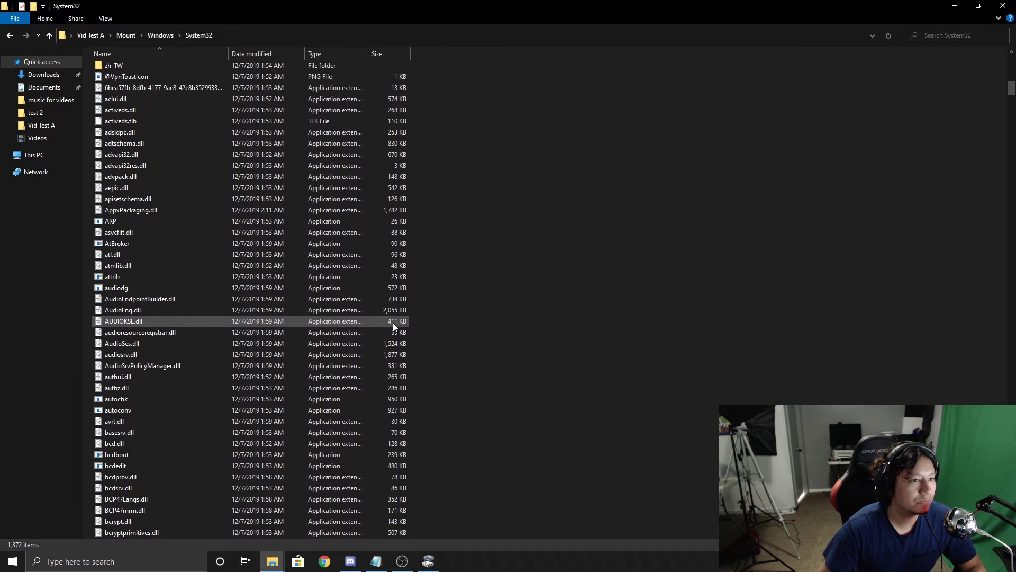
{"action": "scroll", "coordinate": [393, 322], "scroll_direction": "up", "scroll_amount": 2}
{"action": "left_click", "coordinate": [1003, 6]}
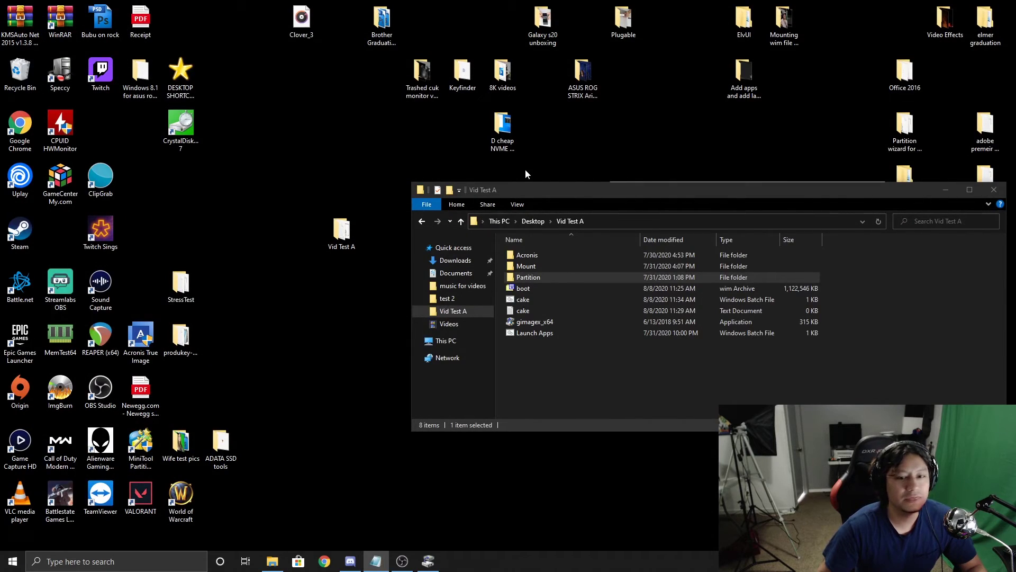
{"action": "left_click_drag", "start_coordinate": [728, 195], "coordinate": [629, 191]}
{"action": "left_click", "coordinate": [895, 185]}
{"action": "double_click", "coordinate": [342, 230]}
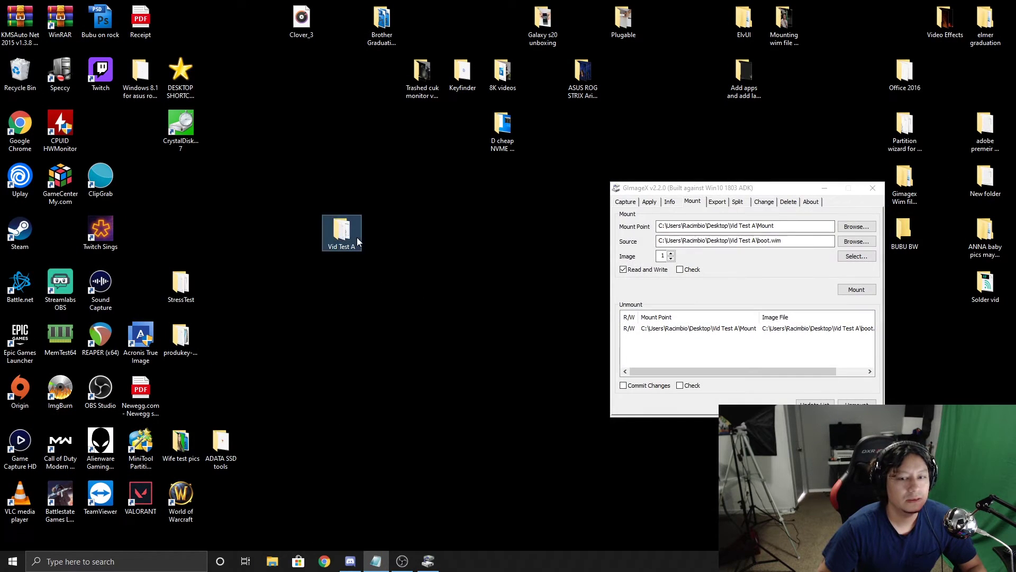
{"action": "left_click", "coordinate": [894, 186]}
- Unmount the boot.wim image from the Mount folder in GImageX with Commit Changes enabled, and dismiss the progress report
{"action": "left_click_drag", "start_coordinate": [776, 186], "coordinate": [605, 201]}
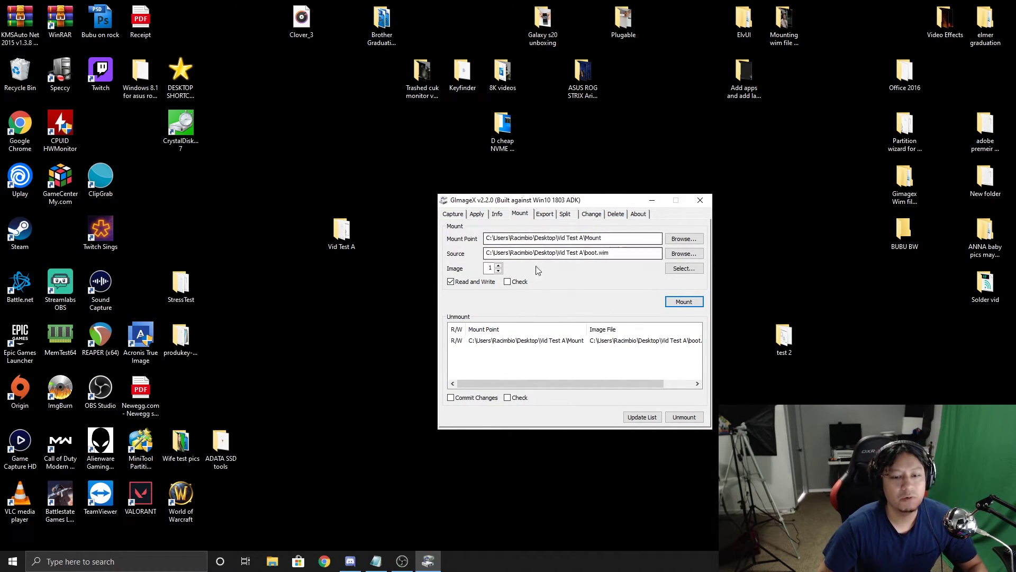
{"action": "left_click_drag", "start_coordinate": [610, 204], "coordinate": [602, 201]}
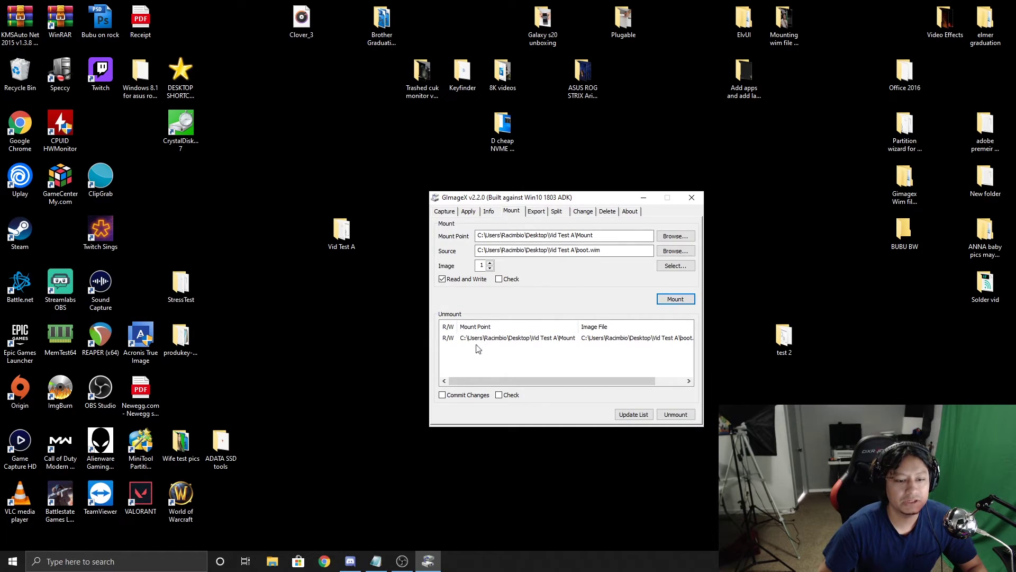
{"action": "left_click", "coordinate": [443, 394]}
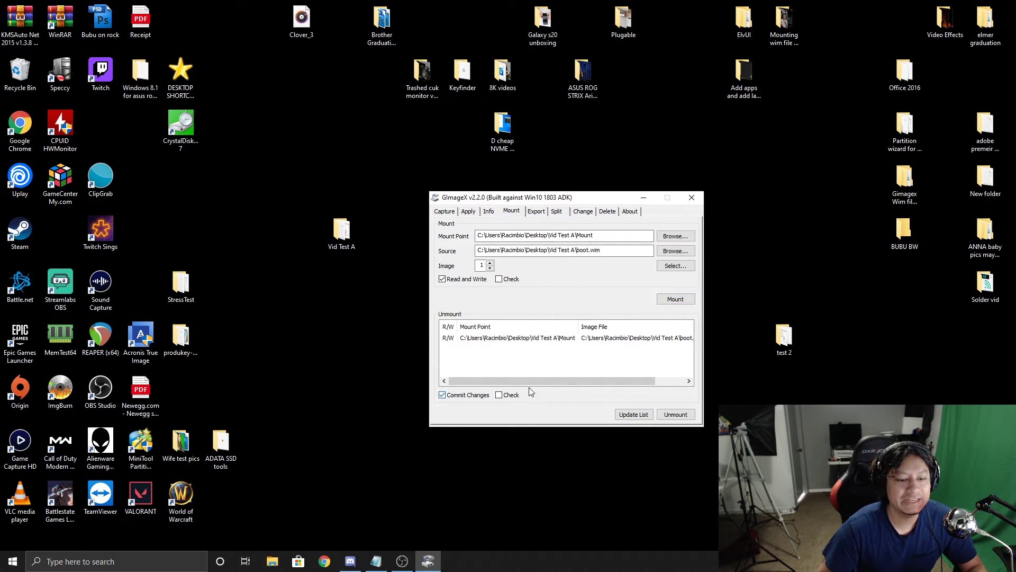
{"action": "left_click", "coordinate": [535, 340]}
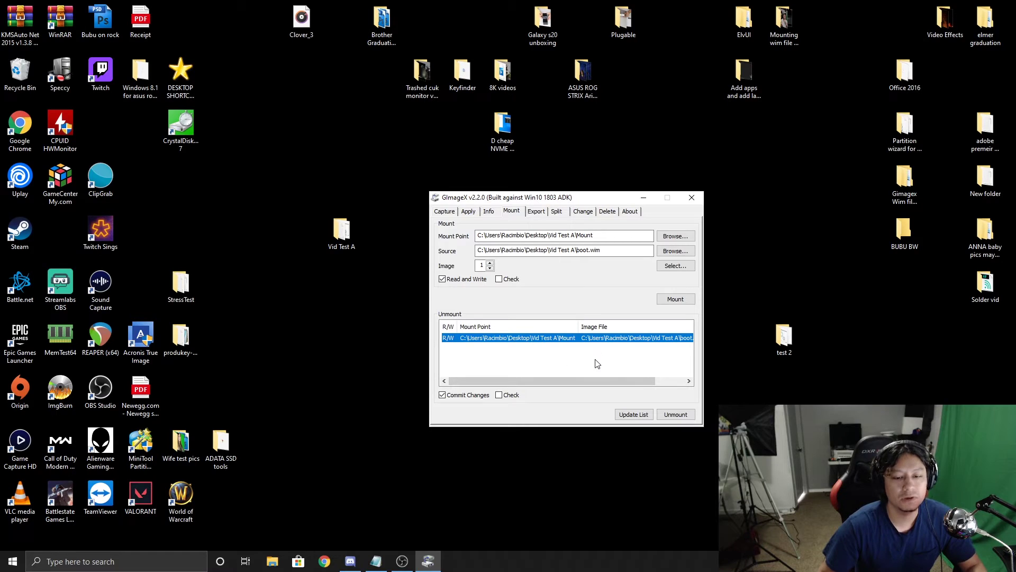
{"action": "left_click", "coordinate": [676, 416]}
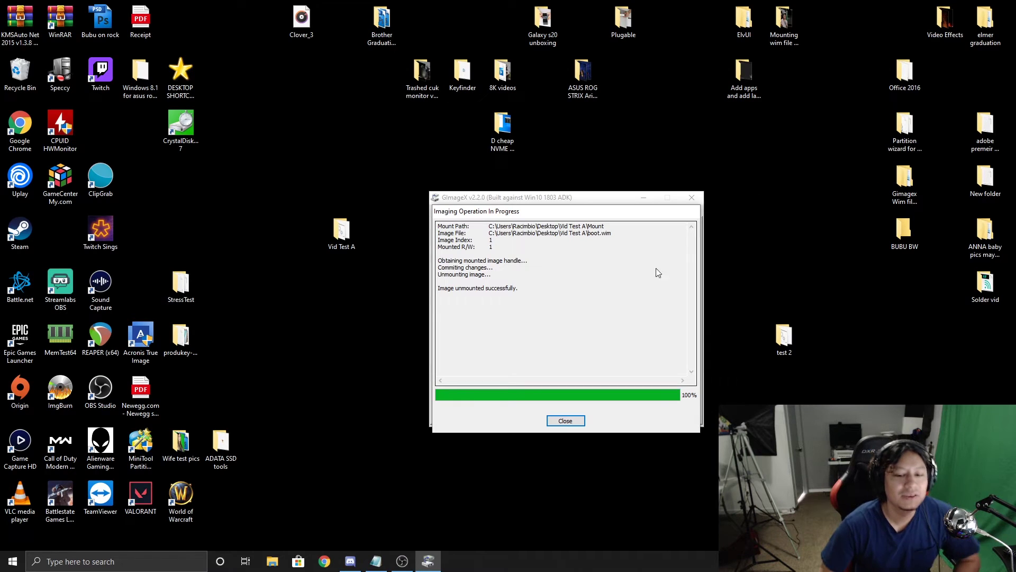
{"action": "left_click", "coordinate": [565, 421]}
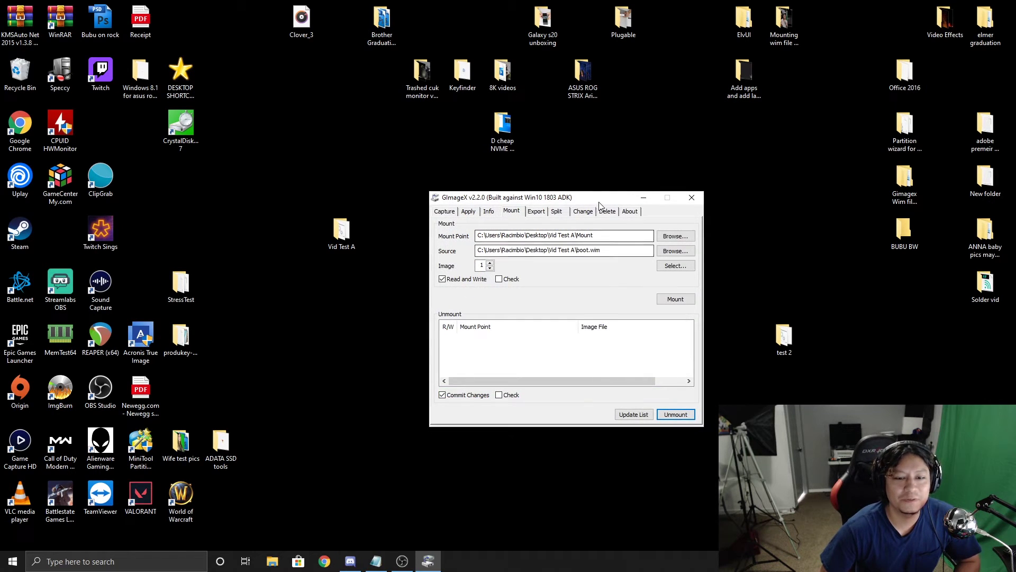
- Close GImageX, reopen the Vid Test A folder and check the contents of its Mount folder
{"action": "left_click_drag", "start_coordinate": [540, 196], "coordinate": [497, 201]}
{"action": "left_click", "coordinate": [645, 205]}
{"action": "double_click", "coordinate": [342, 231]}
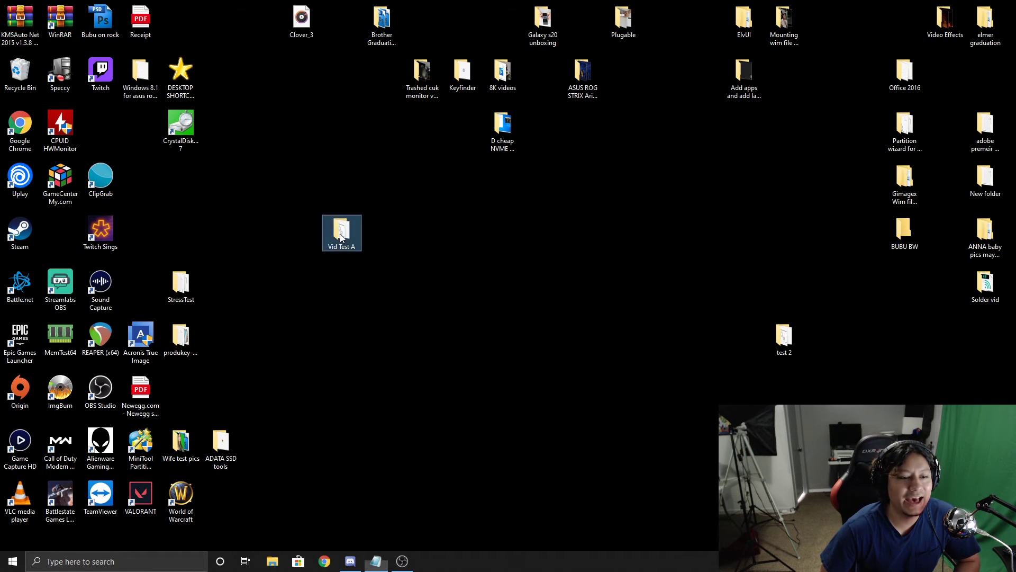
{"action": "left_click", "coordinate": [870, 188]}
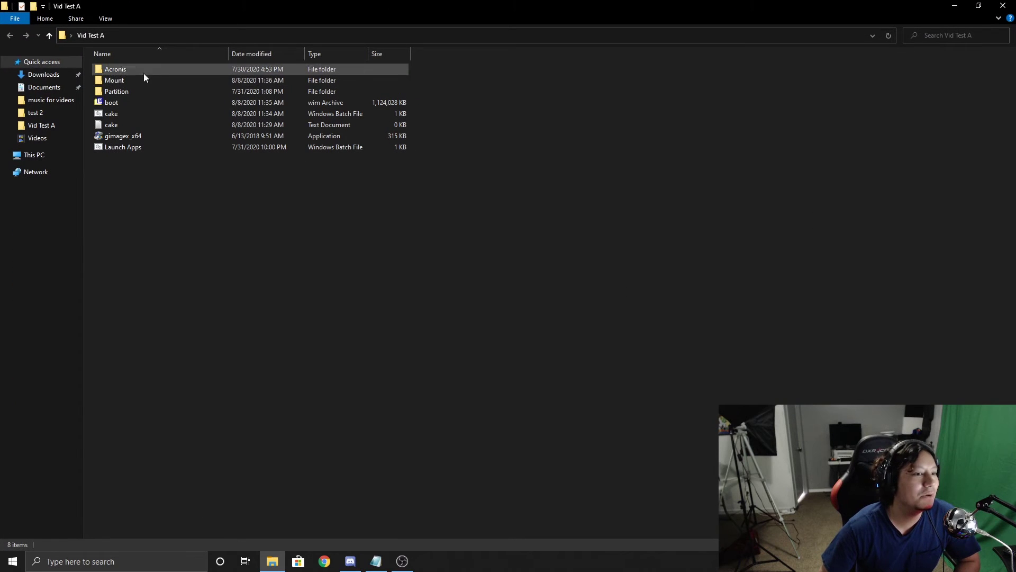
{"action": "double_click", "coordinate": [116, 81]}
{"action": "left_click", "coordinate": [10, 35]}
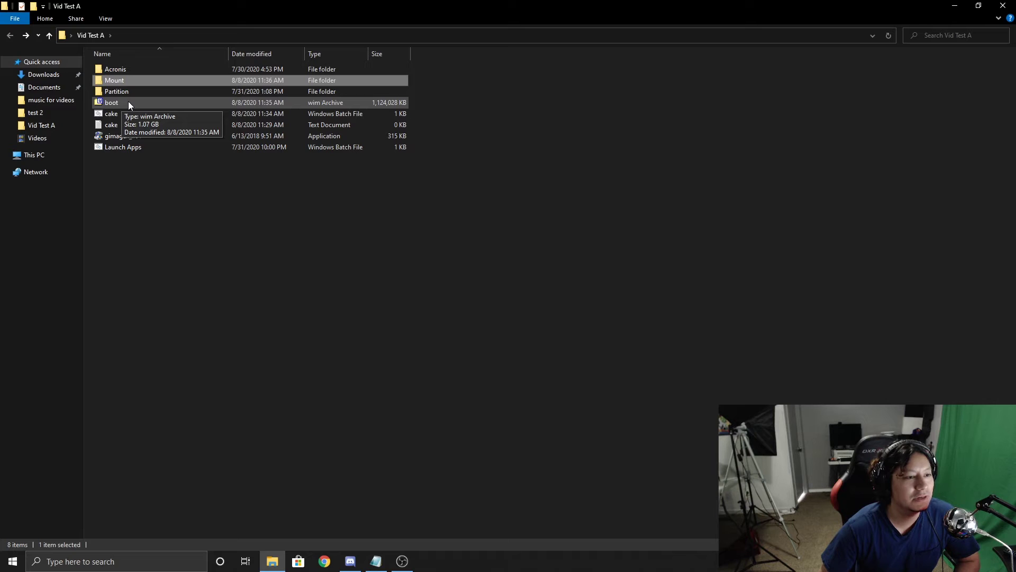
- Open boot.wim from the Vid Test A folder in 7-Zip and check its Program Files for the Acronis and Partition folders
{"action": "double_click", "coordinate": [114, 103]}
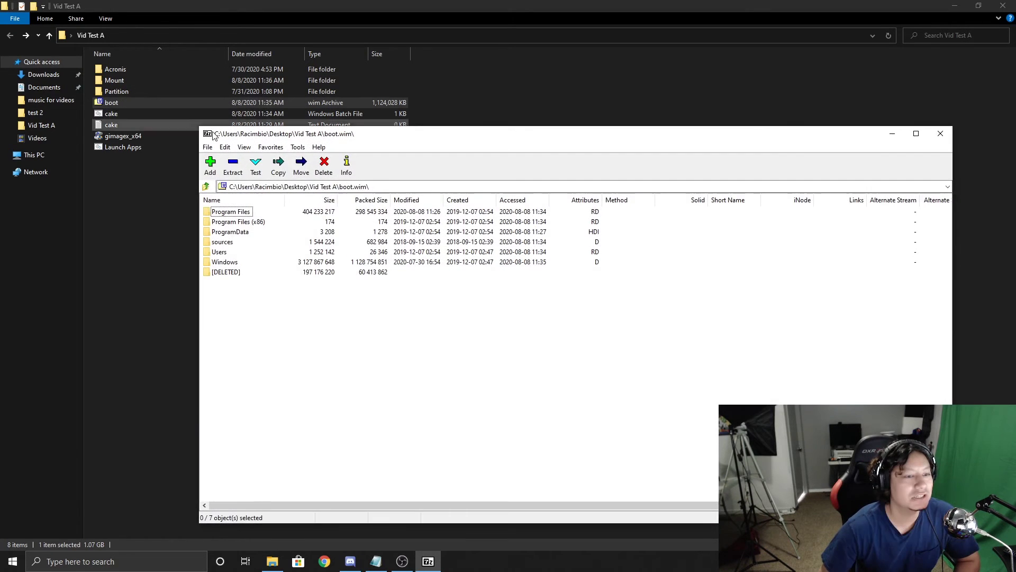
{"action": "left_click_drag", "start_coordinate": [387, 148], "coordinate": [366, 145]}
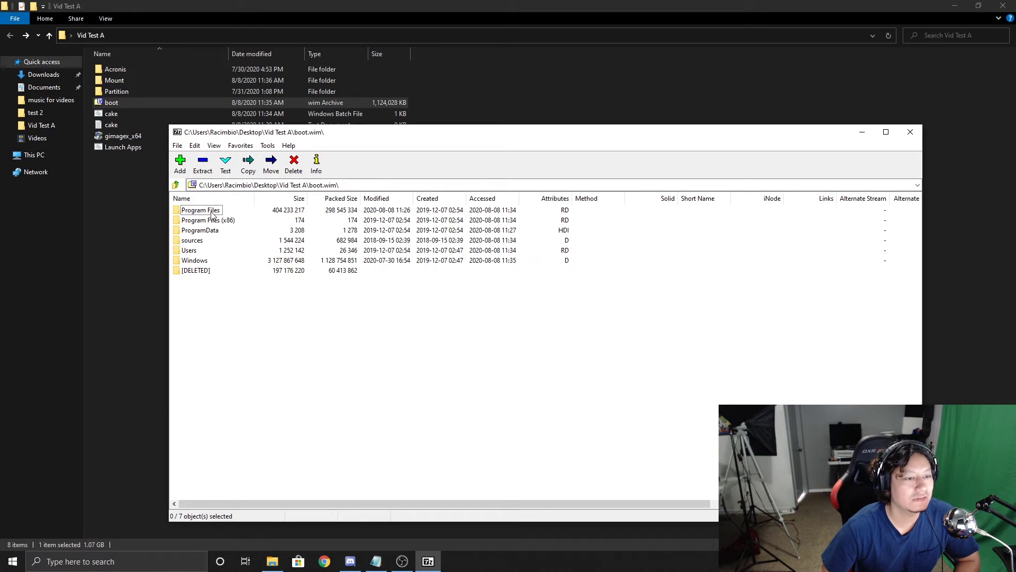
{"action": "double_click", "coordinate": [194, 211]}
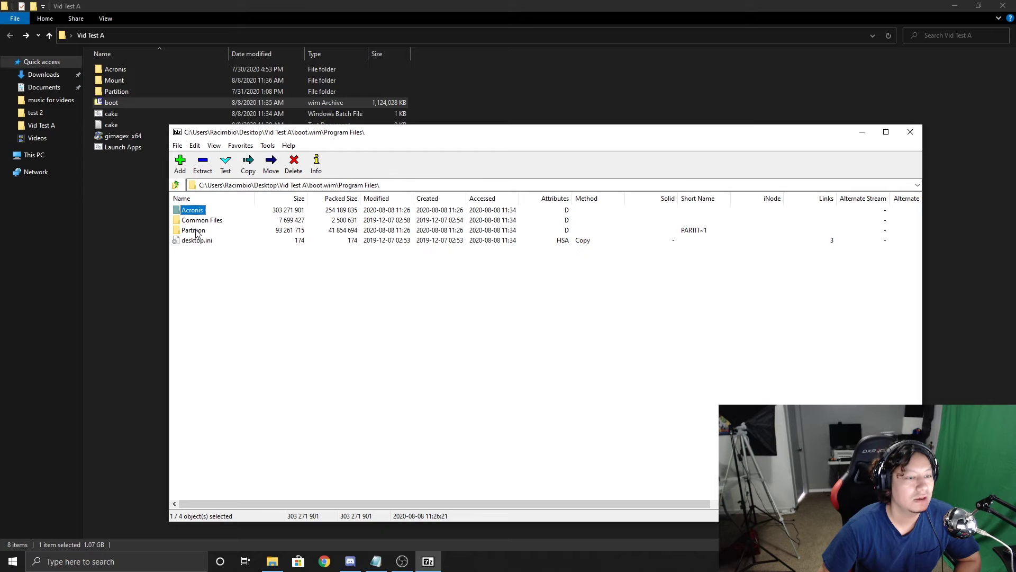
{"action": "left_click", "coordinate": [176, 185]}
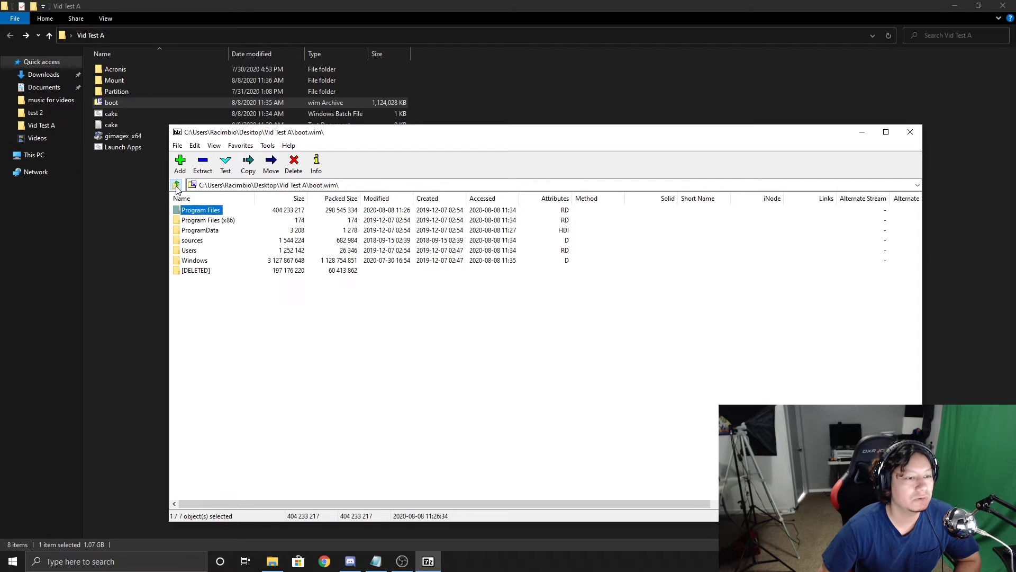
- Look for cake.bat in the archive's System32 folder under Windows, and close the archive window
{"action": "double_click", "coordinate": [194, 260]}
{"action": "scroll", "coordinate": [241, 291], "scroll_direction": "down", "scroll_amount": 5}
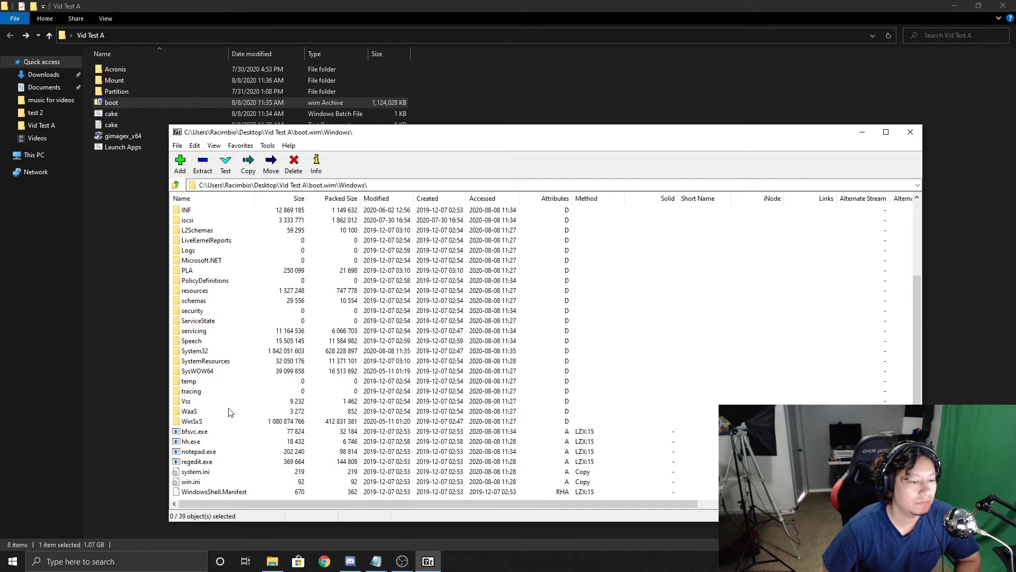
{"action": "scroll", "coordinate": [234, 365], "scroll_direction": "up", "scroll_amount": 4}
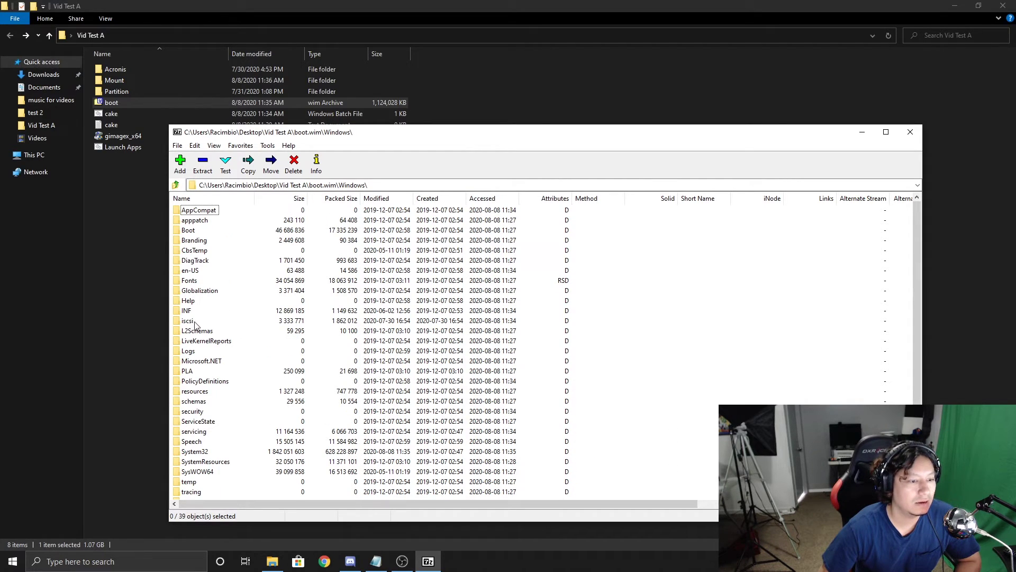
{"action": "double_click", "coordinate": [196, 451]}
{"action": "scroll", "coordinate": [243, 345], "scroll_direction": "down", "scroll_amount": 5}
{"action": "scroll", "coordinate": [214, 331], "scroll_direction": "down", "scroll_amount": 7}
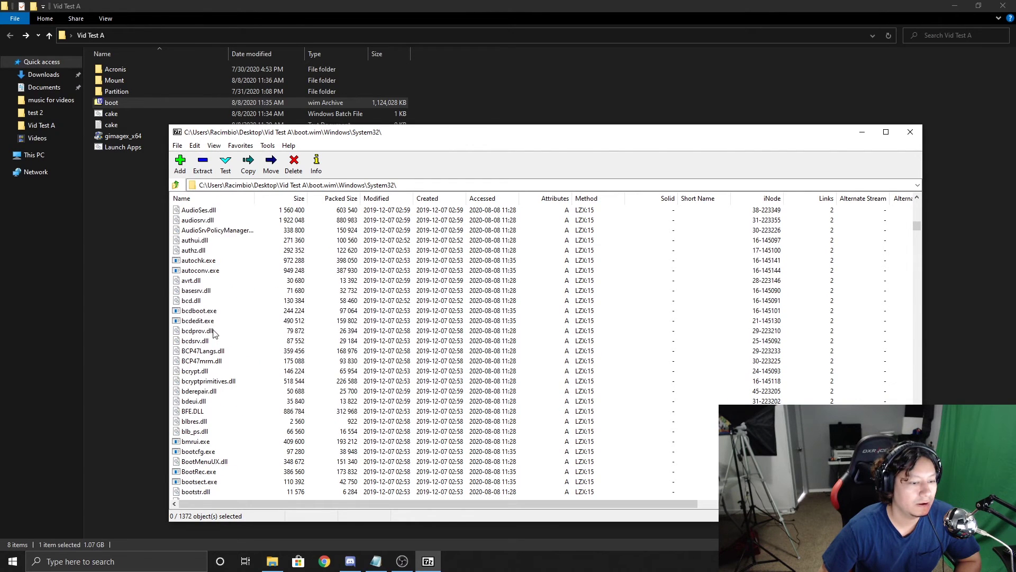
{"action": "scroll", "coordinate": [230, 336], "scroll_direction": "down", "scroll_amount": 7}
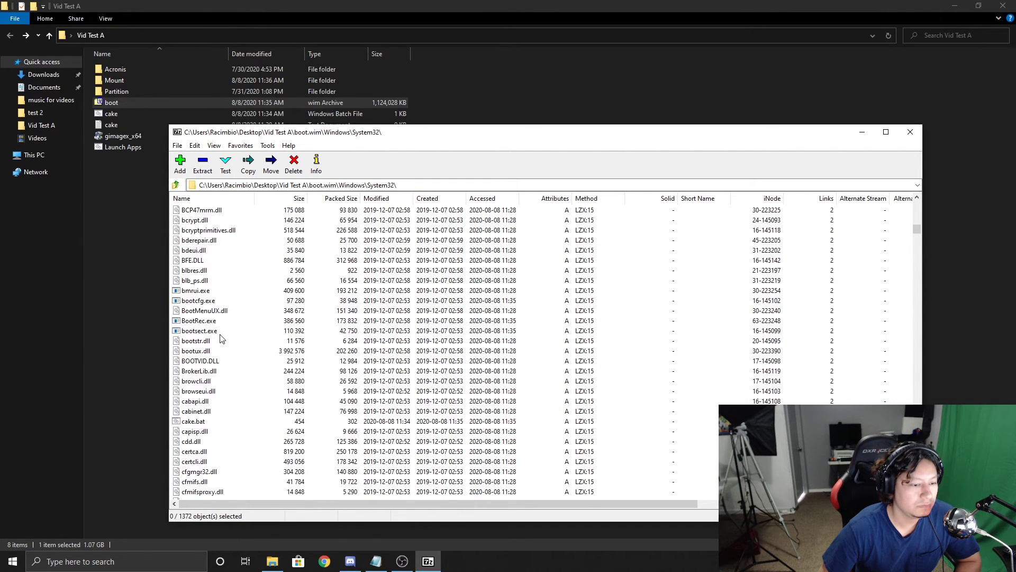
{"action": "scroll", "coordinate": [248, 423], "scroll_direction": "down", "scroll_amount": 4}
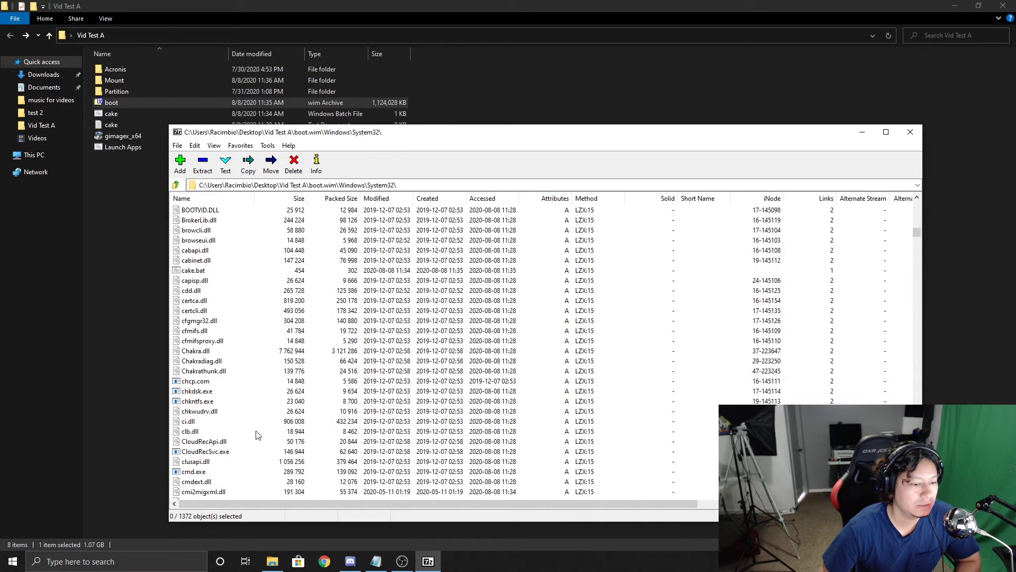
{"action": "scroll", "coordinate": [198, 246], "scroll_direction": "up", "scroll_amount": 1}
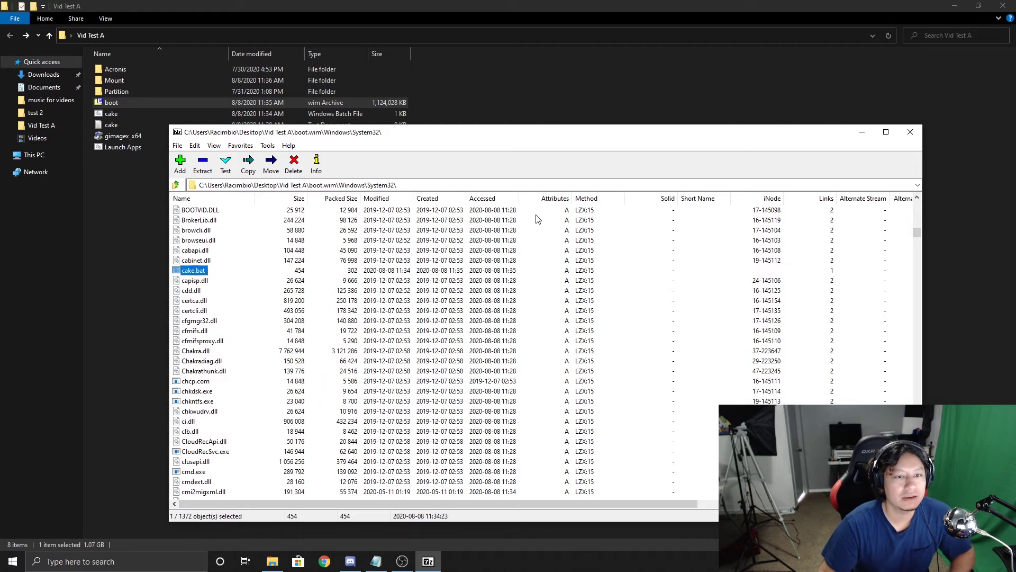
{"action": "left_click", "coordinate": [908, 133]}
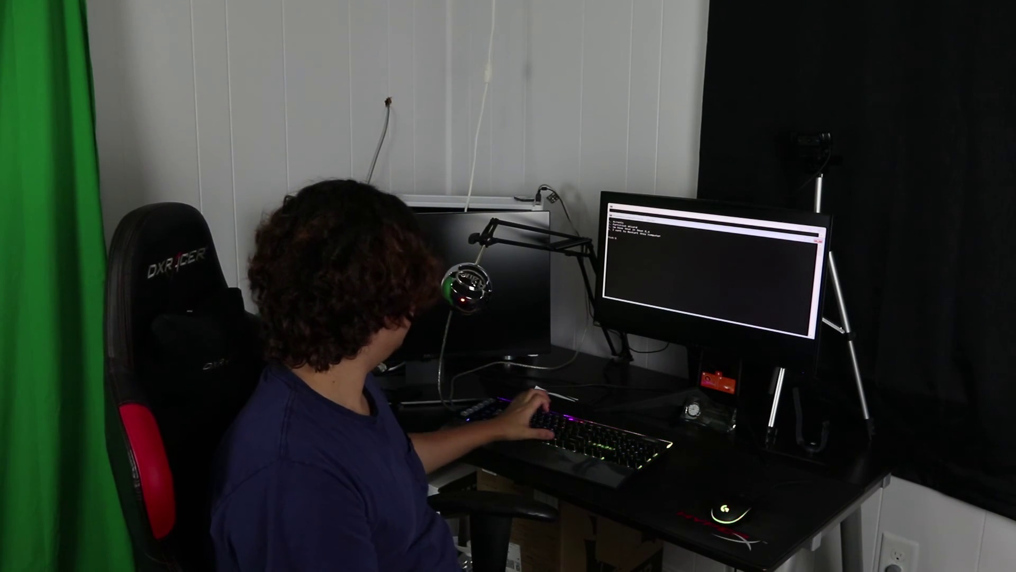
{"action": "key", "text": "Return"}
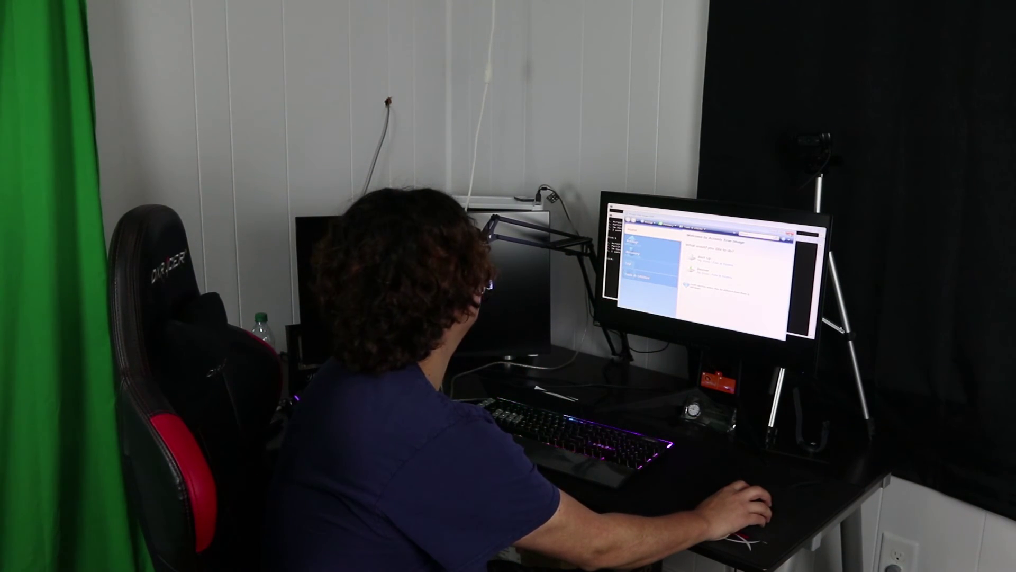
{"action": "left_click", "coordinate": [788, 233]}
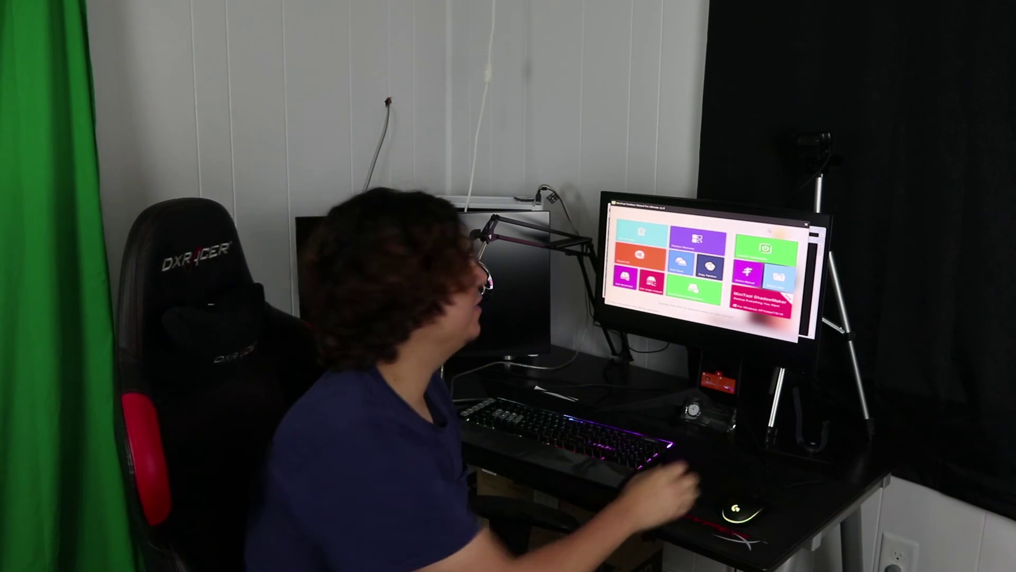
{"action": "left_click", "coordinate": [805, 224]}
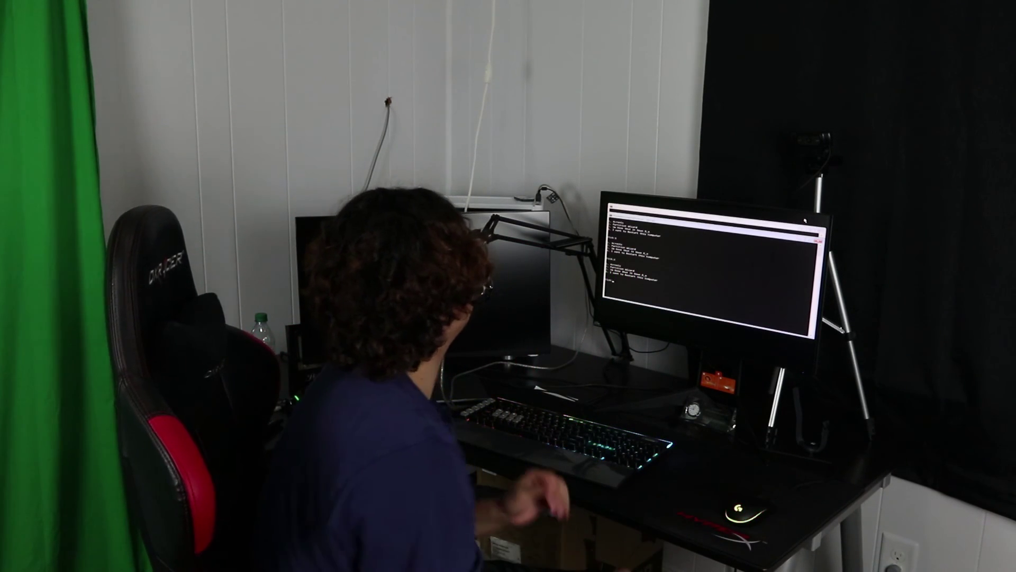